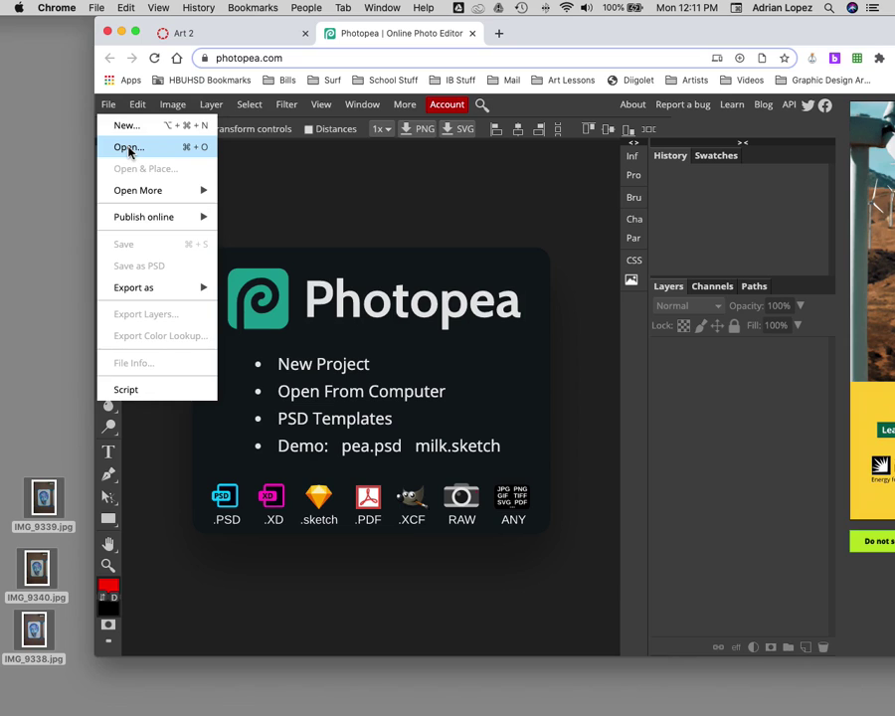
Open the three portrait photos IMG_9338.jpg, IMG_9339.jpg and IMG_9340.jpg together from the Desktop
{"action": "left_click", "coordinate": [128, 149]}
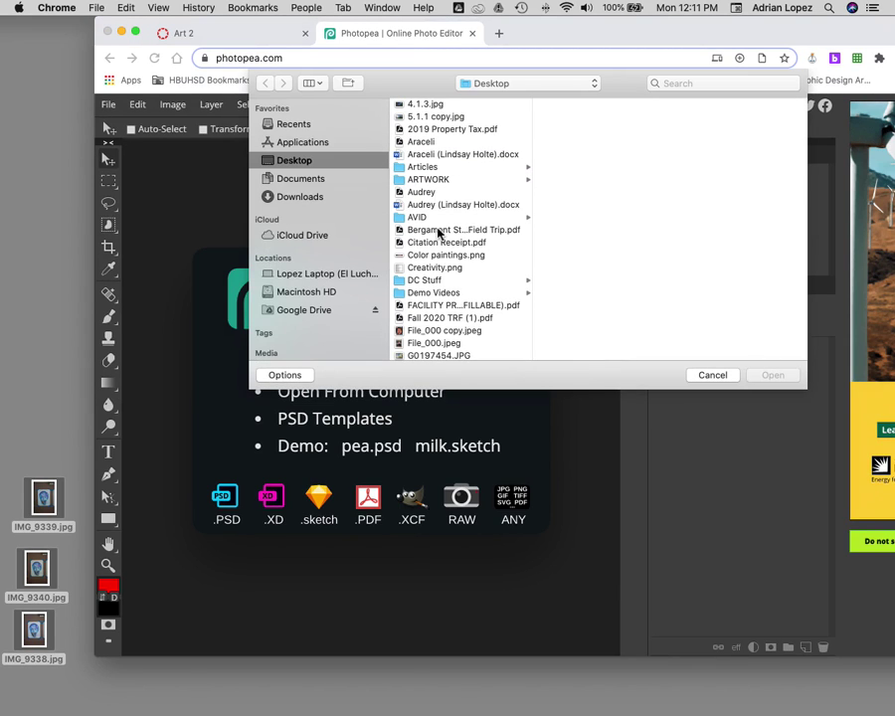
{"action": "scroll", "coordinate": [441, 239], "scroll_direction": "down", "scroll_amount": 10}
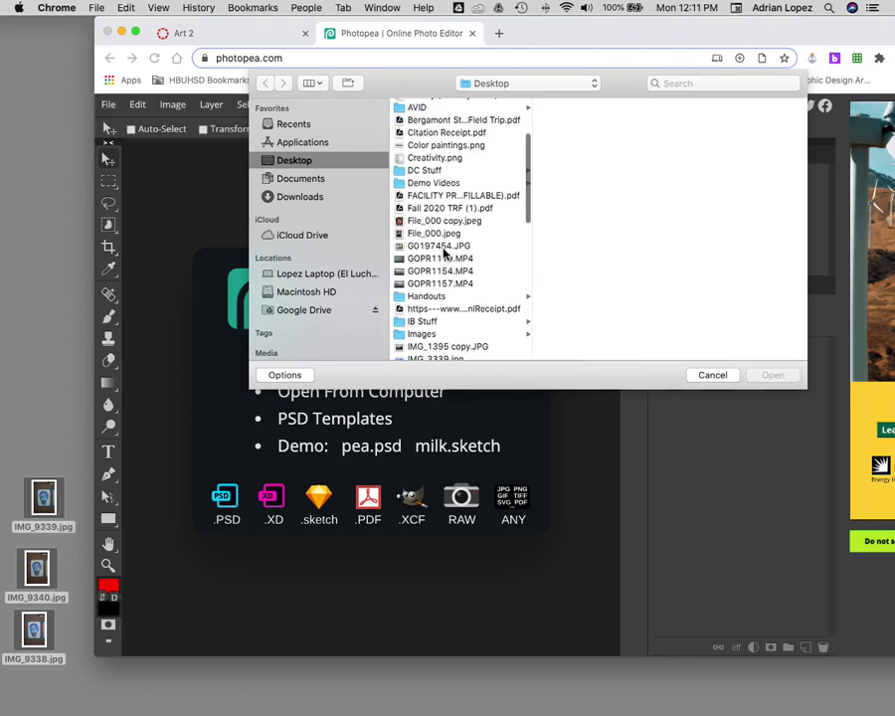
{"action": "scroll", "coordinate": [443, 254], "scroll_direction": "down", "scroll_amount": 4}
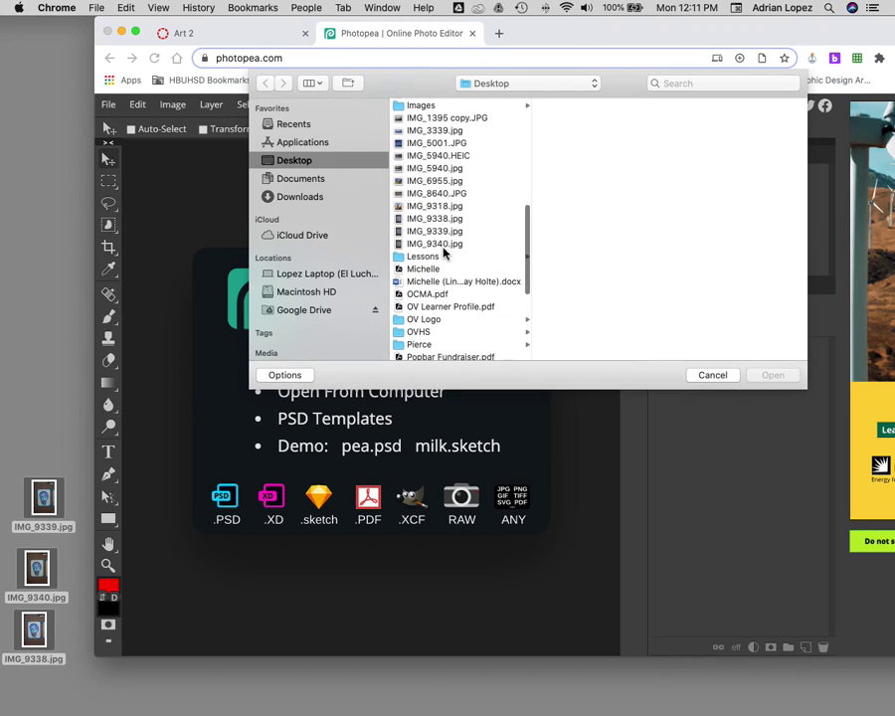
{"action": "left_click", "coordinate": [426, 217]}
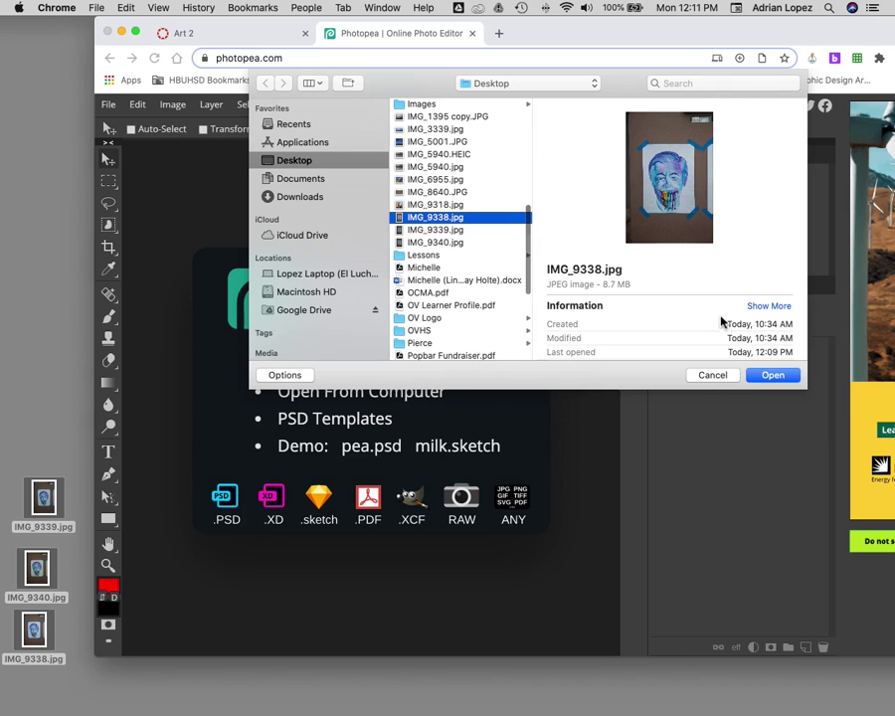
{"action": "left_click", "coordinate": [441, 231]}
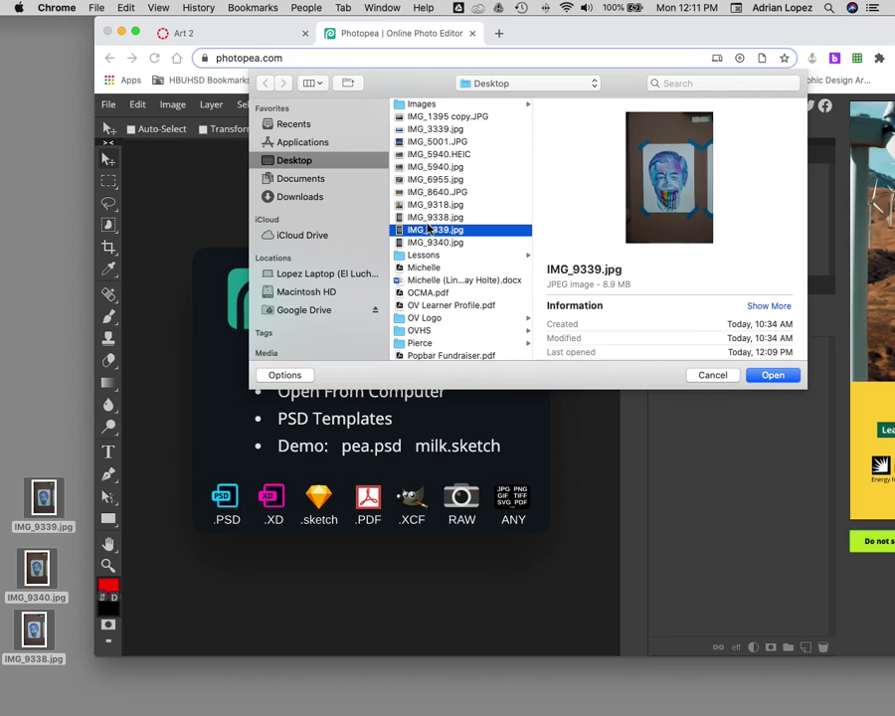
{"action": "left_click", "coordinate": [424, 218], "text": "shift"}
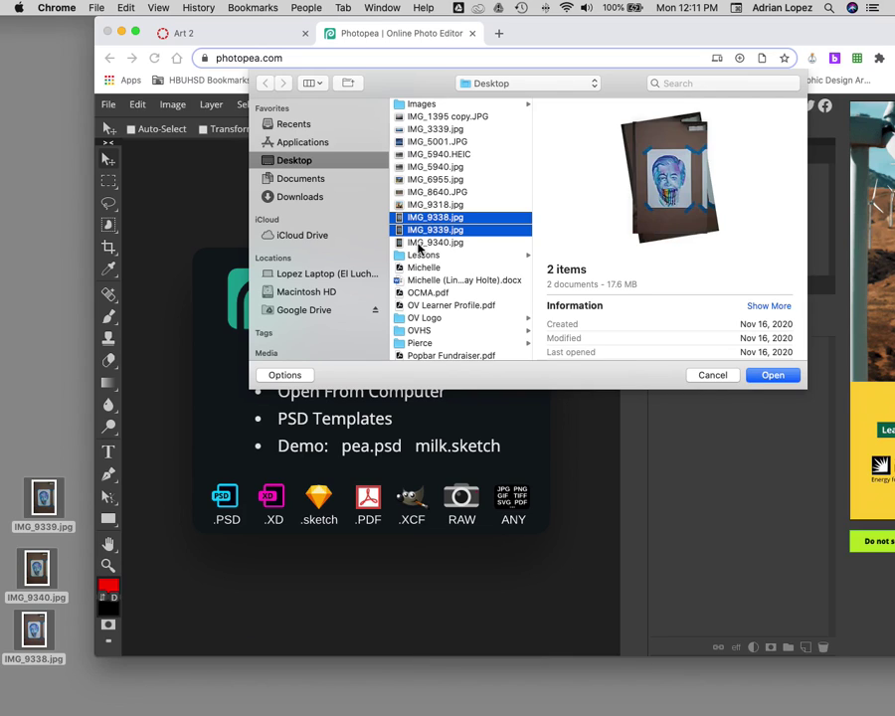
{"action": "left_click", "coordinate": [419, 243], "text": "shift"}
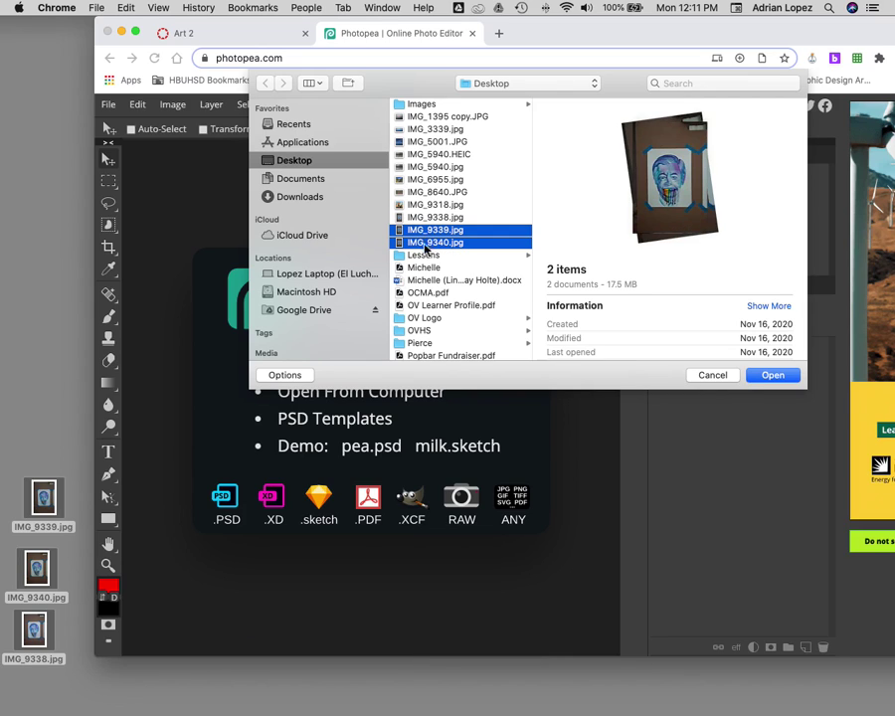
{"action": "left_click", "coordinate": [434, 226], "text": "super"}
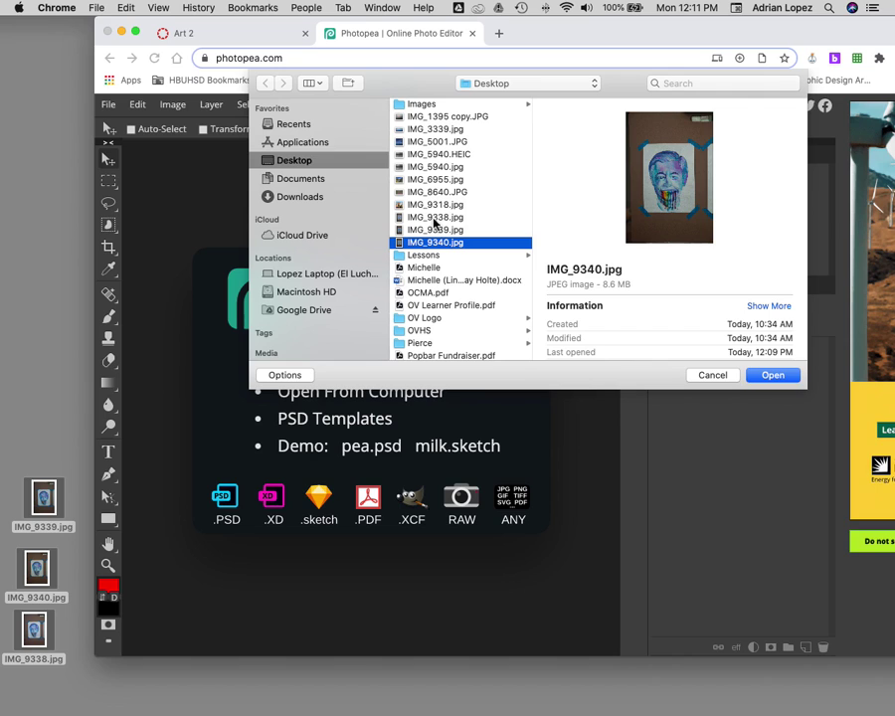
{"action": "left_click", "coordinate": [434, 217], "text": "shift"}
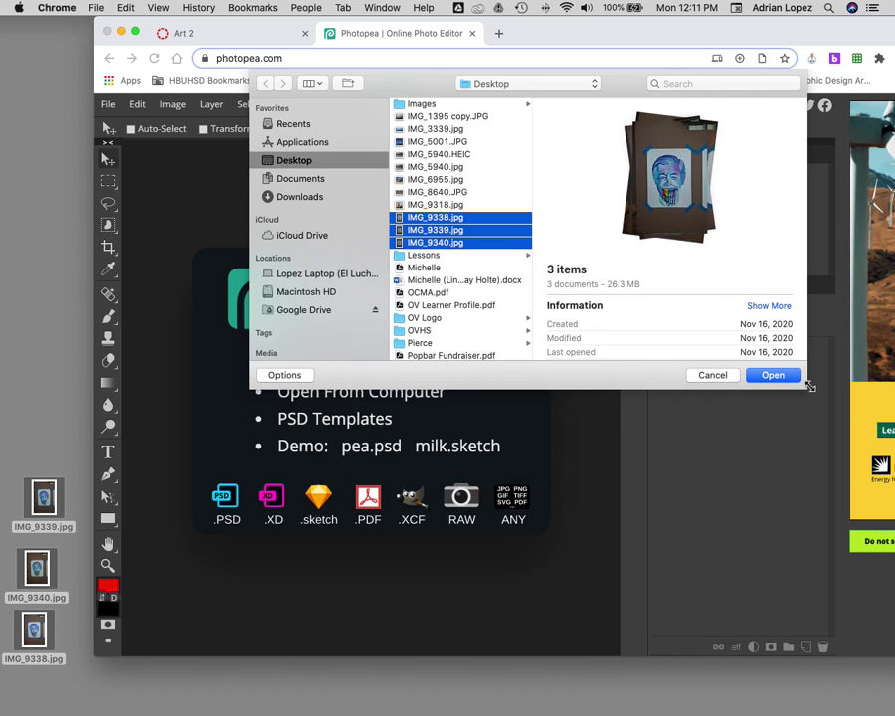
{"action": "left_click", "coordinate": [772, 374]}
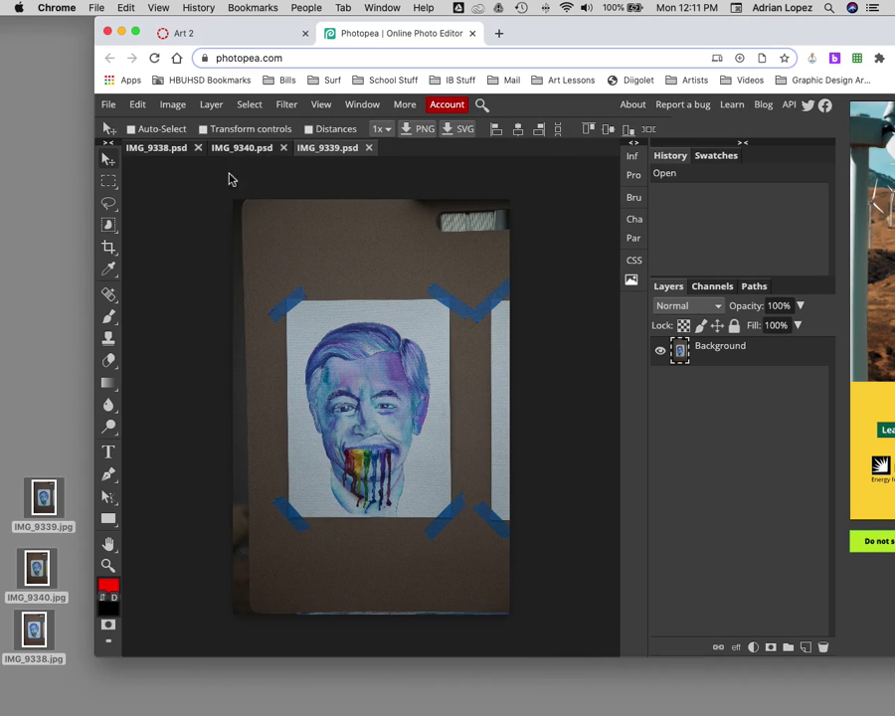
Compare the three opened photos with each other and examine the painting in IMG_9338 up close
{"action": "left_click", "coordinate": [156, 149]}
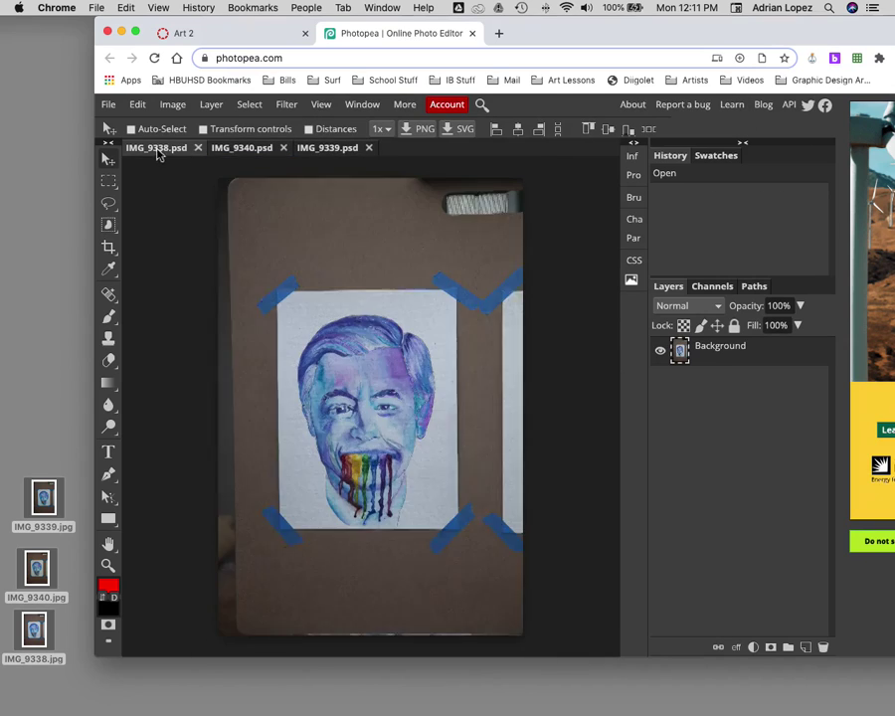
{"action": "left_click", "coordinate": [230, 151]}
{"action": "left_click", "coordinate": [326, 151]}
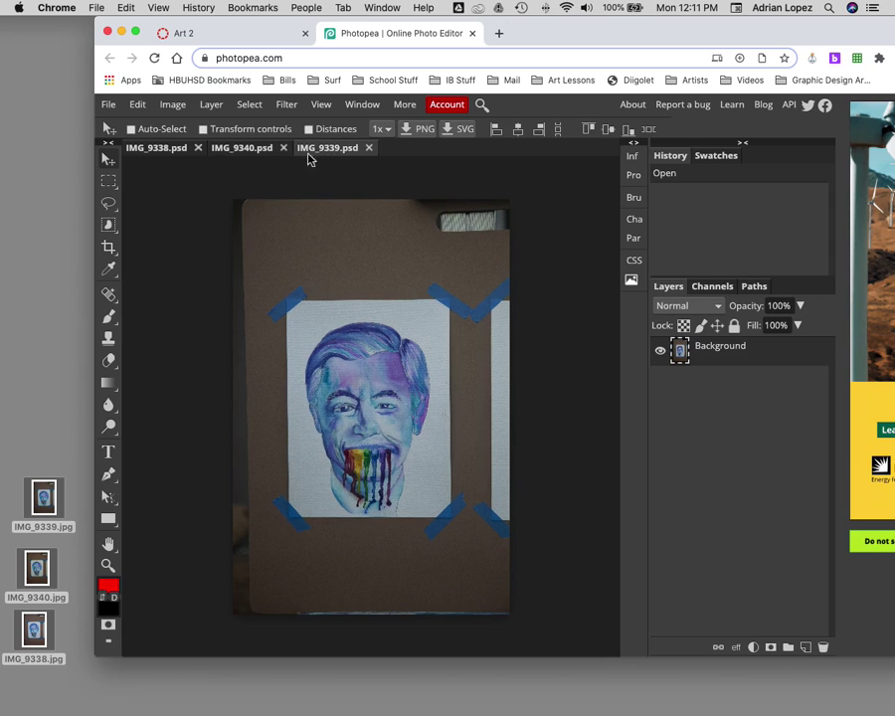
{"action": "left_click", "coordinate": [248, 148]}
{"action": "left_click", "coordinate": [156, 151]}
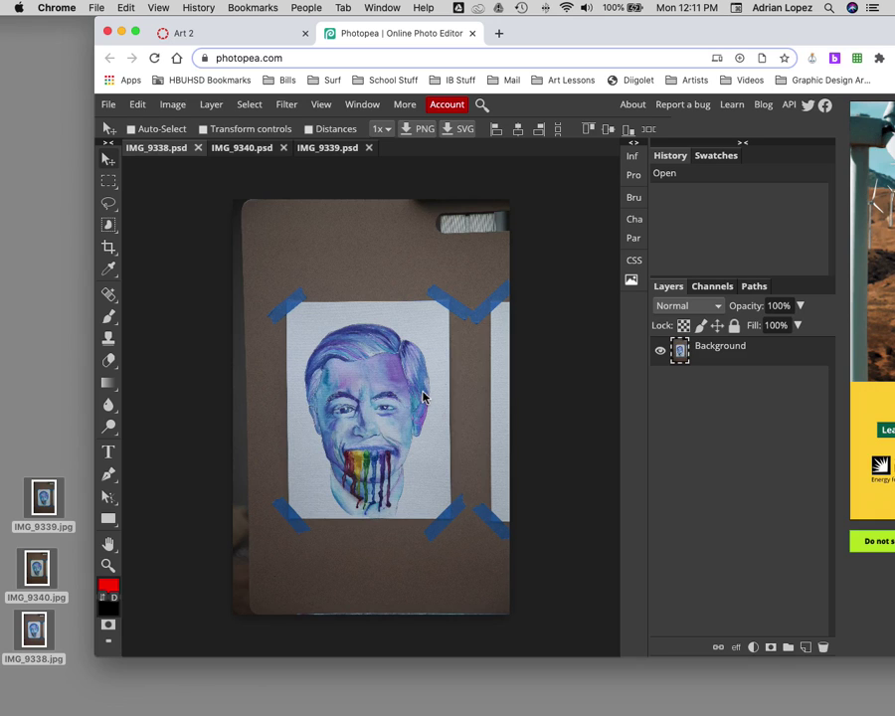
{"action": "scroll", "coordinate": [423, 396], "scroll_direction": "up", "scroll_amount": 2}
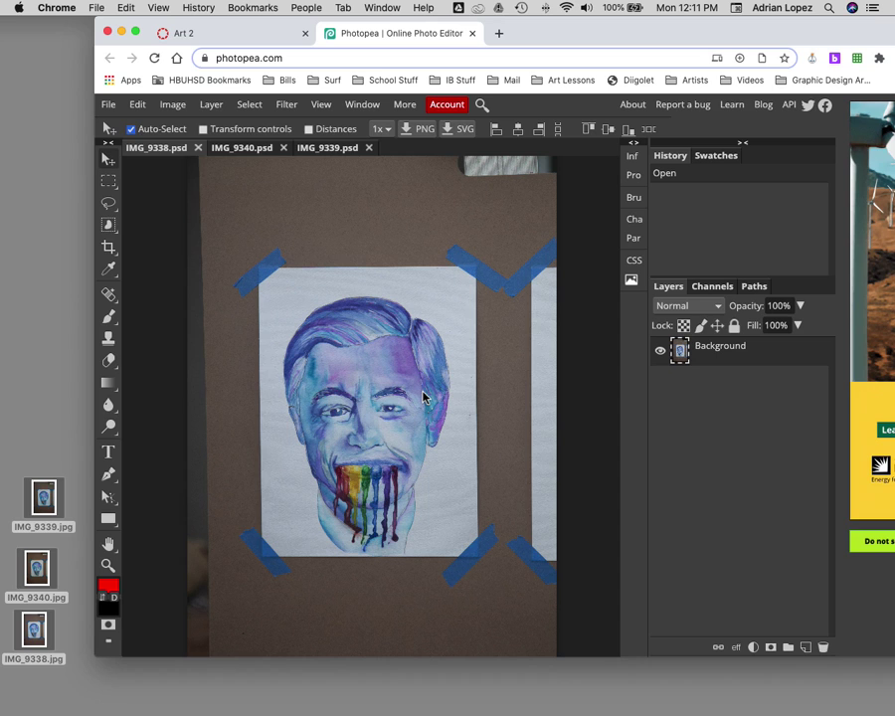
{"action": "scroll", "coordinate": [423, 395], "scroll_direction": "up", "scroll_amount": 2}
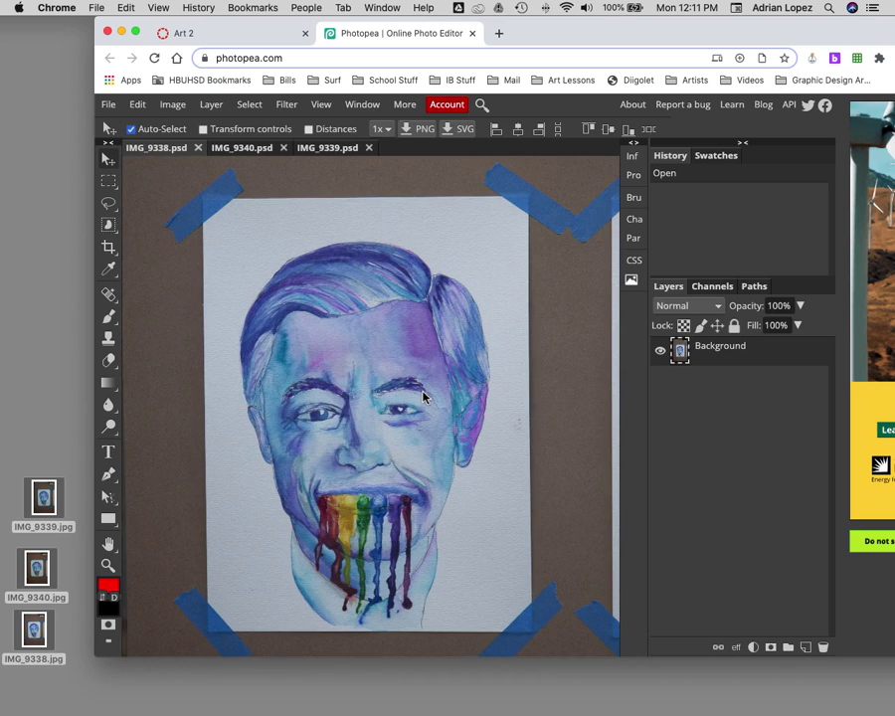
{"action": "scroll", "coordinate": [423, 395], "scroll_direction": "down", "scroll_amount": 2}
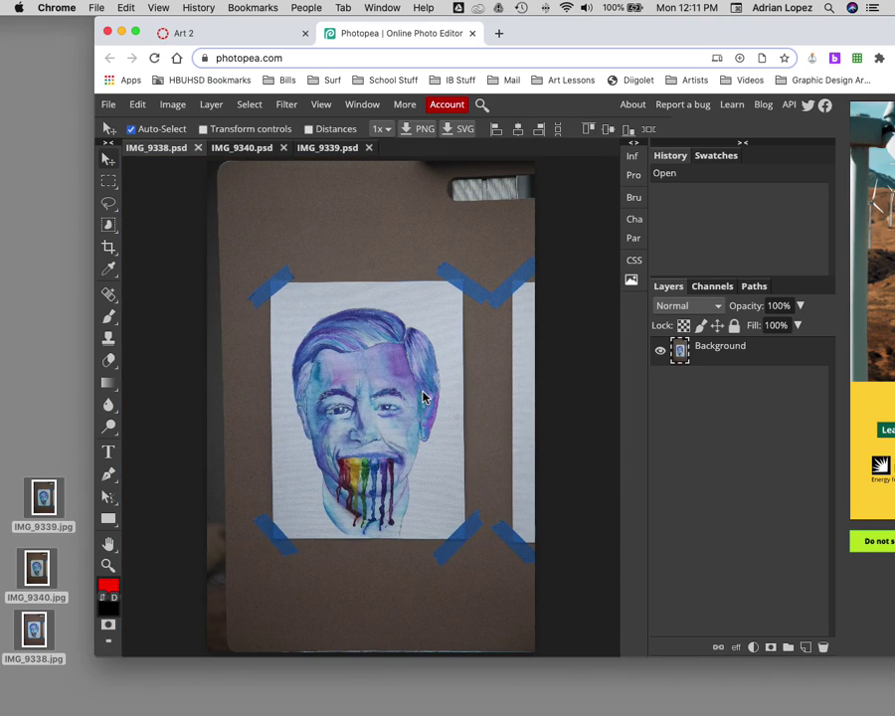
Try cropping IMG_9338 inside the painting's paper edges with a frame about 1589 by 2314 px, tightened at its upper edge, and undo the crop
{"action": "left_click", "coordinate": [108, 249]}
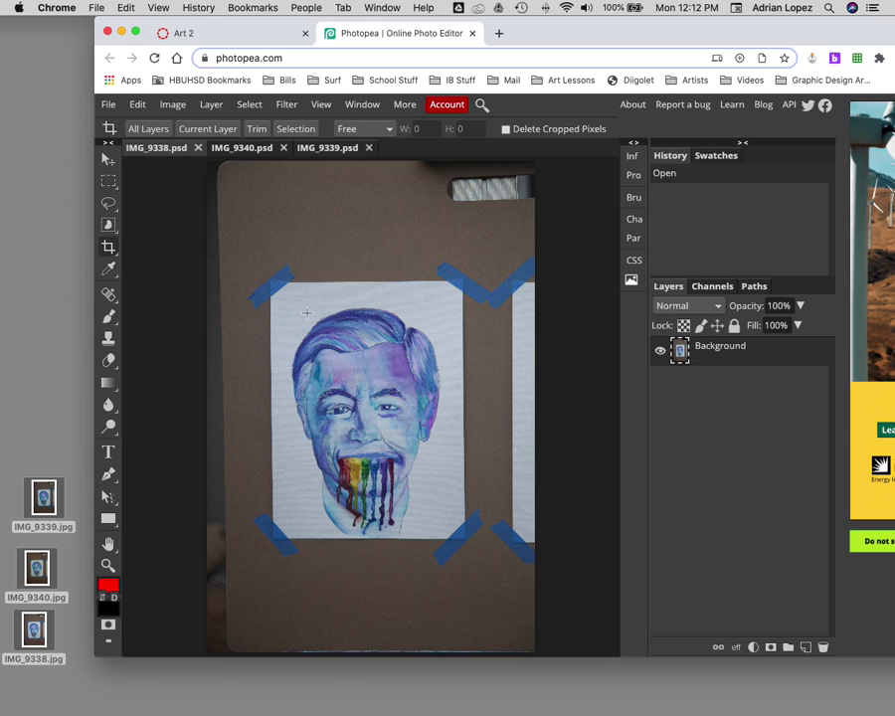
{"action": "mouse_move", "coordinate": [286, 294]}
{"action": "left_mouse_down"}
{"action": "mouse_move", "coordinate": [434, 422]}
{"action": "mouse_move", "coordinate": [450, 533]}
{"action": "left_mouse_up"}
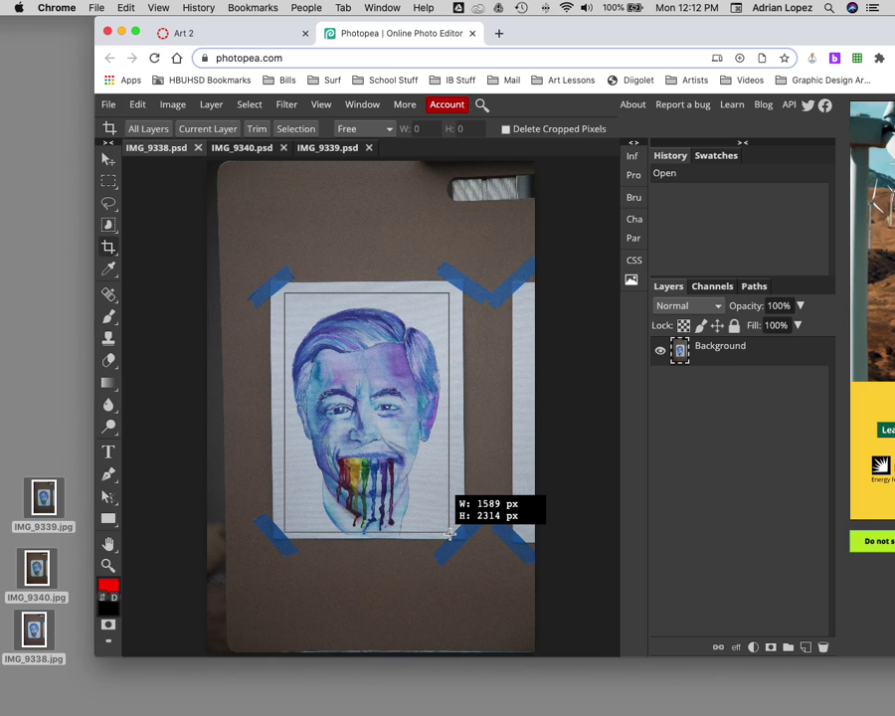
{"action": "left_click_drag", "start_coordinate": [449, 534], "coordinate": [449, 532]}
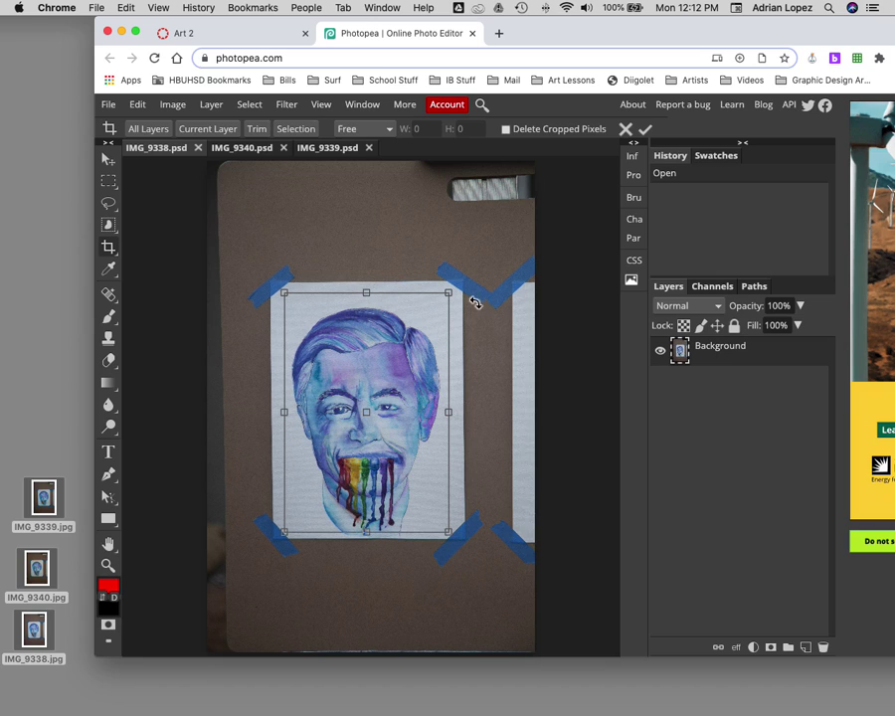
{"action": "left_click_drag", "start_coordinate": [364, 289], "coordinate": [366, 300]}
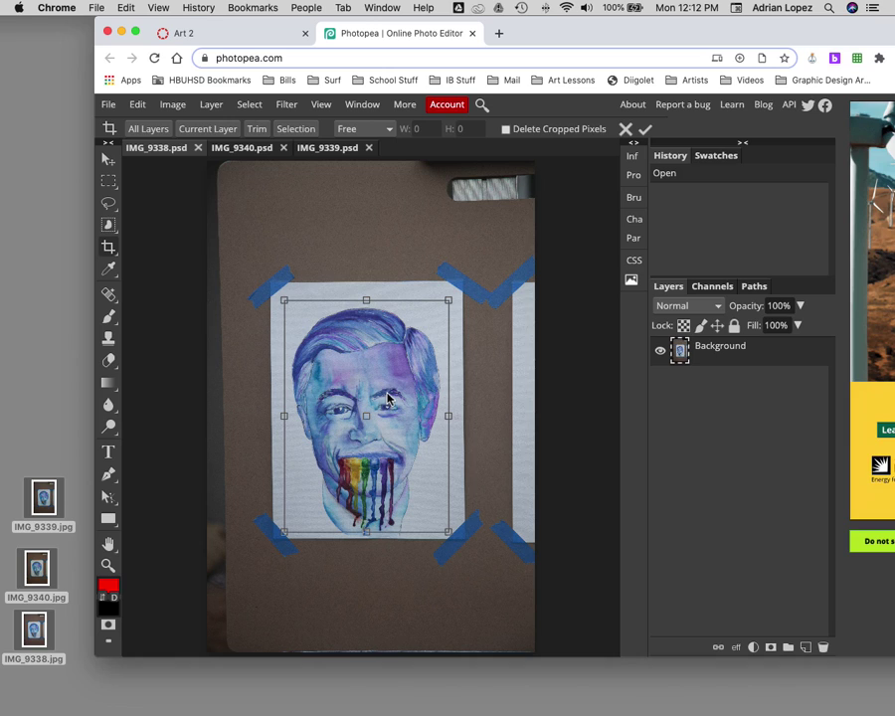
{"action": "key", "text": "Return"}
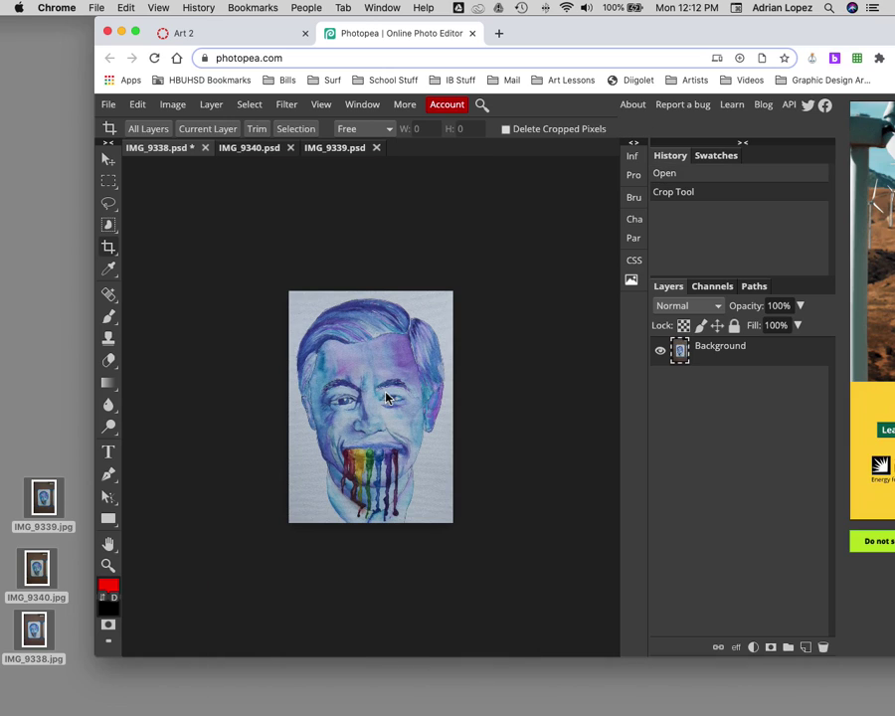
{"action": "key", "text": "super+z"}
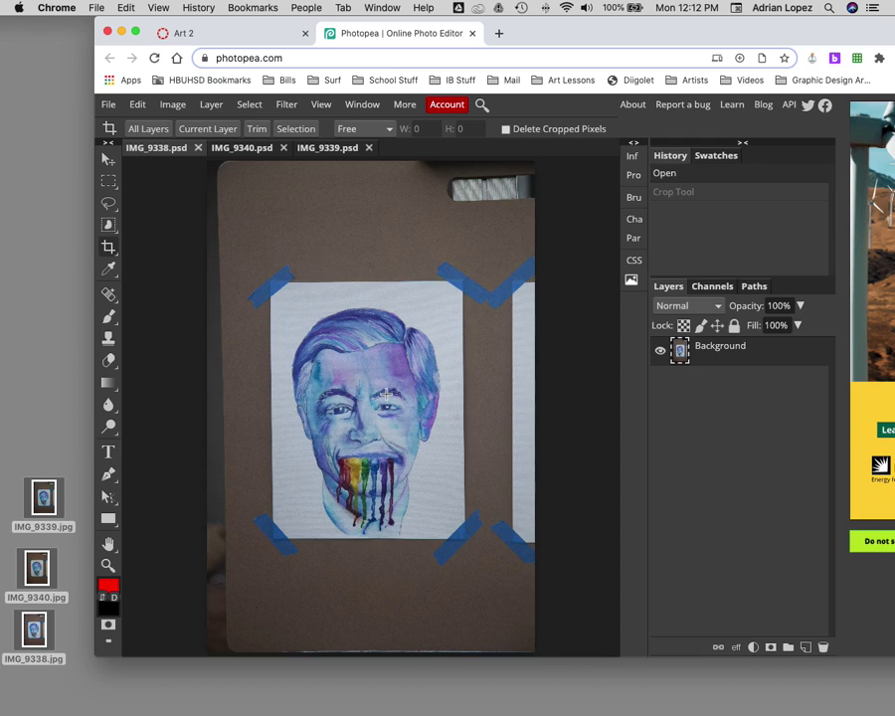
{"action": "left_click", "coordinate": [108, 104]}
{"action": "left_click", "coordinate": [129, 148]}
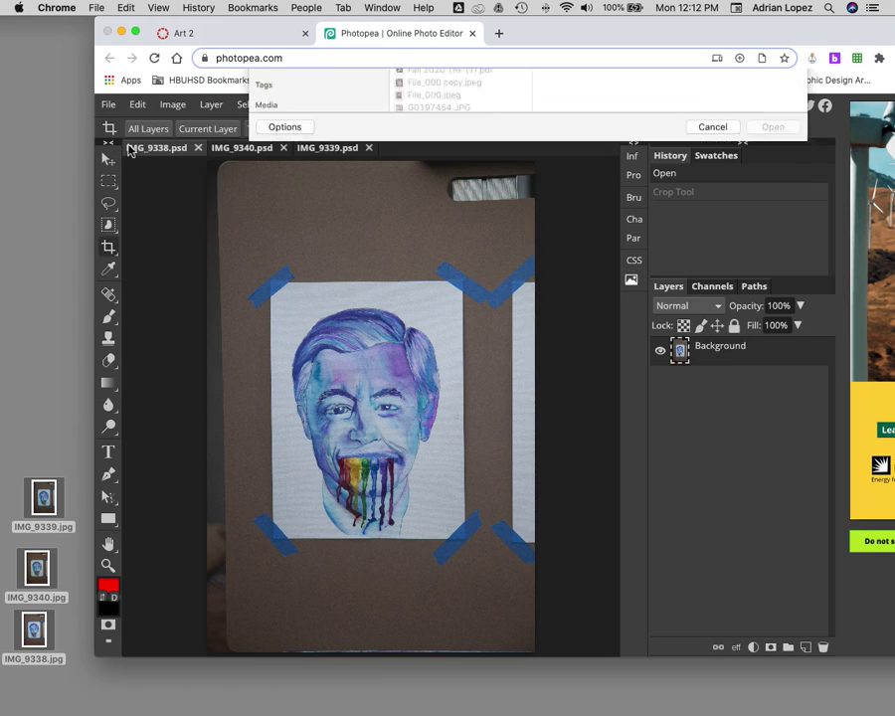
{"action": "scroll", "coordinate": [477, 268], "scroll_direction": "down", "scroll_amount": 15}
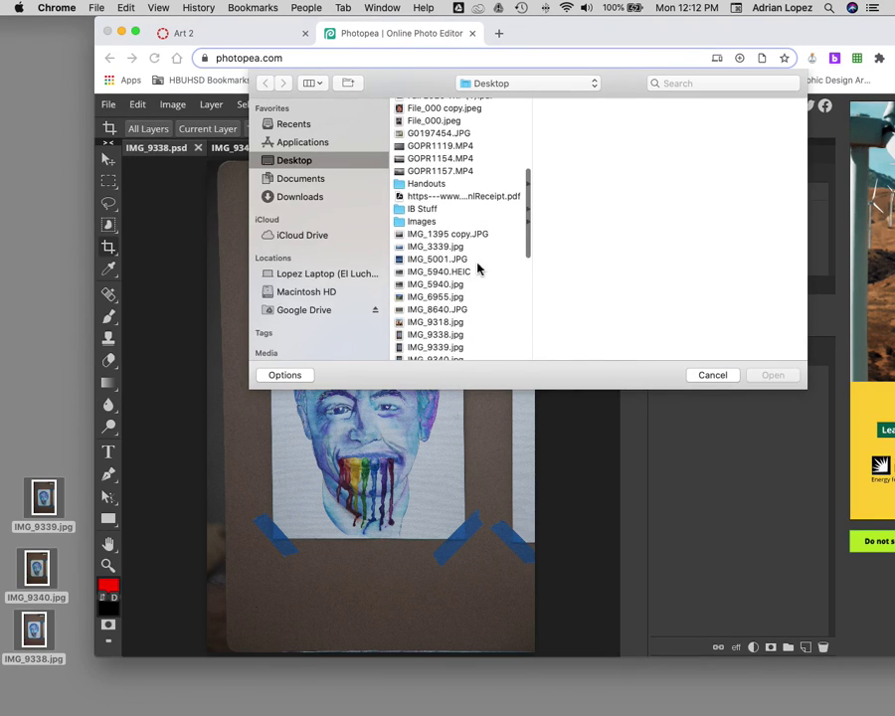
{"action": "left_click", "coordinate": [422, 247]}
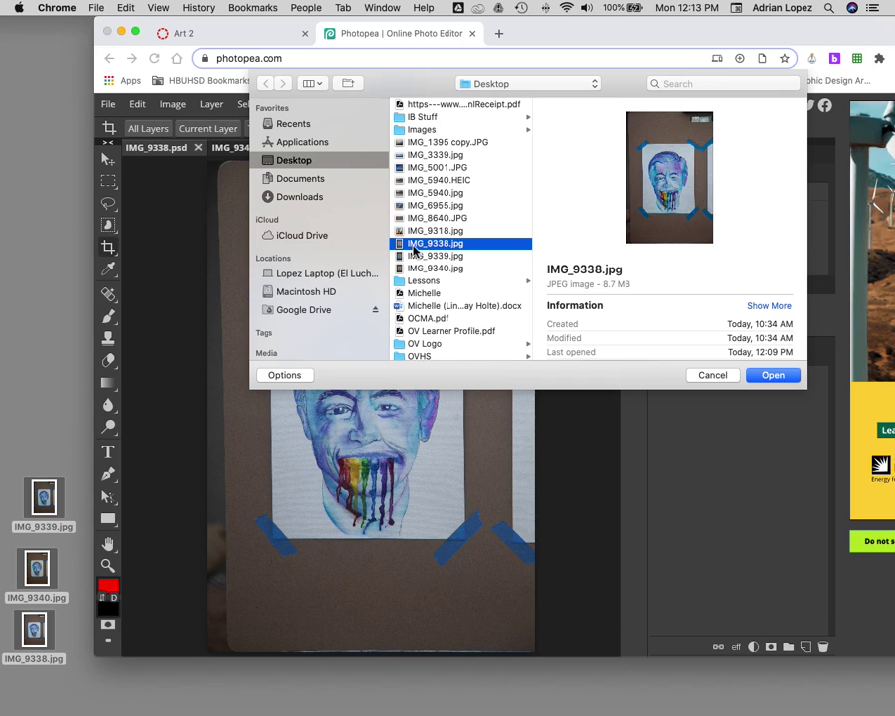
{"action": "left_click", "coordinate": [434, 268], "text": "shift"}
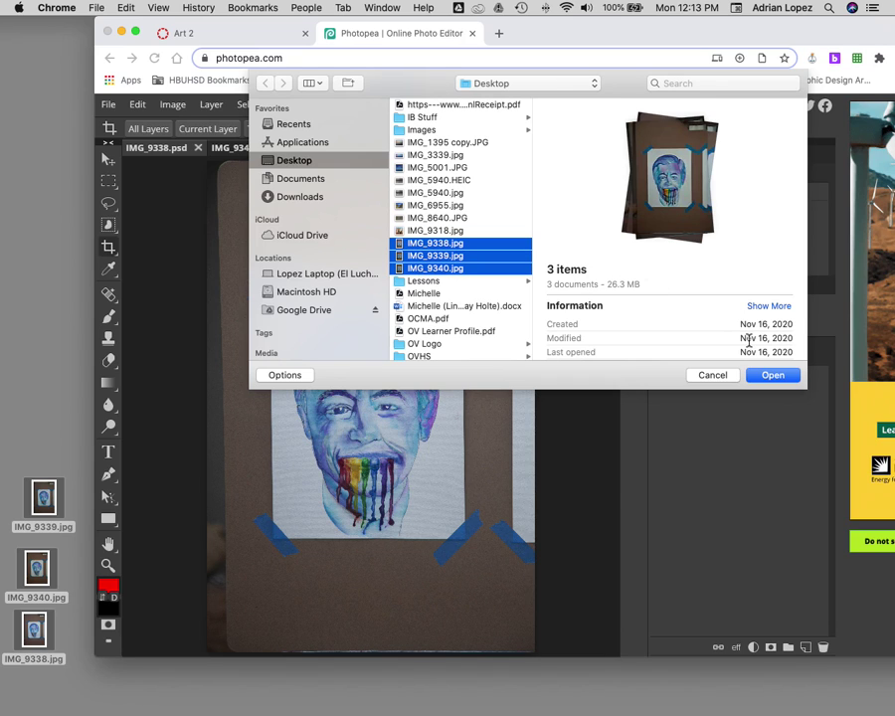
{"action": "left_click", "coordinate": [724, 375]}
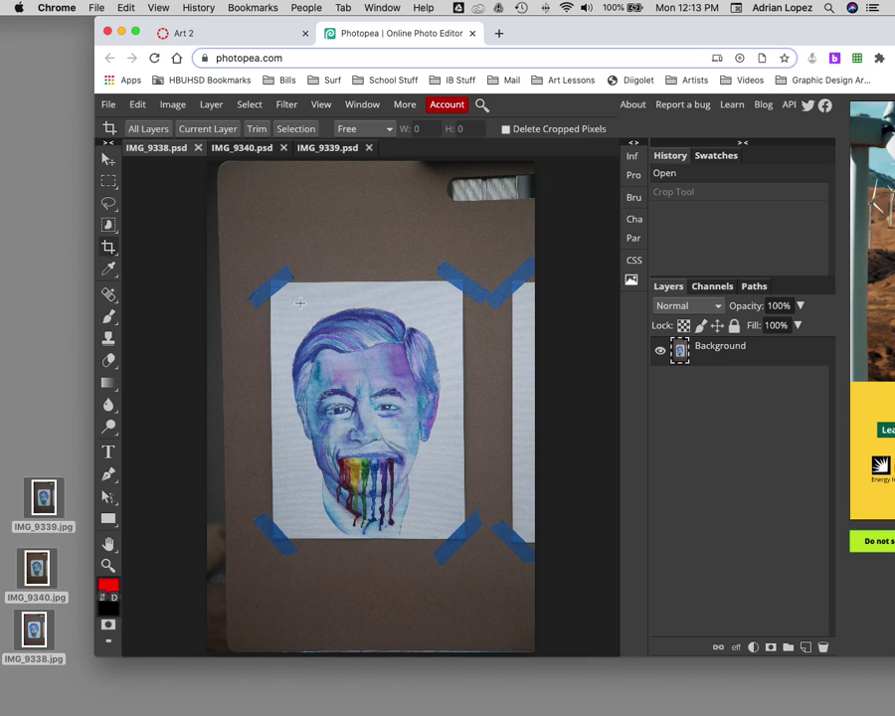
Crop IMG_9338 closely around the painted portrait, excluding the blue tape and brown board, and check the cropped result up close
{"action": "left_click_drag", "start_coordinate": [290, 300], "coordinate": [448, 535]}
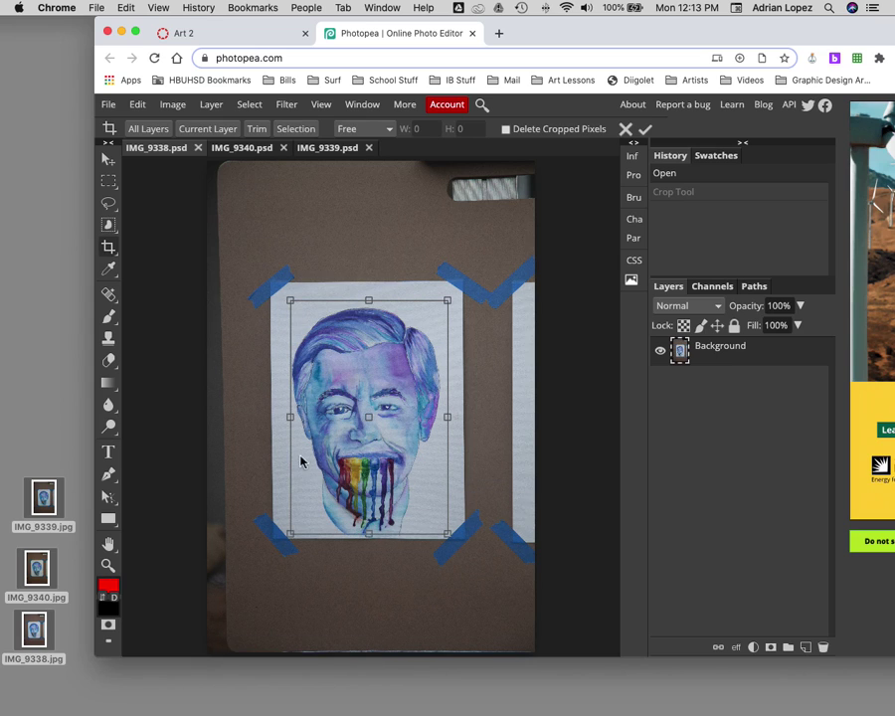
{"action": "left_click_drag", "start_coordinate": [289, 420], "coordinate": [285, 417]}
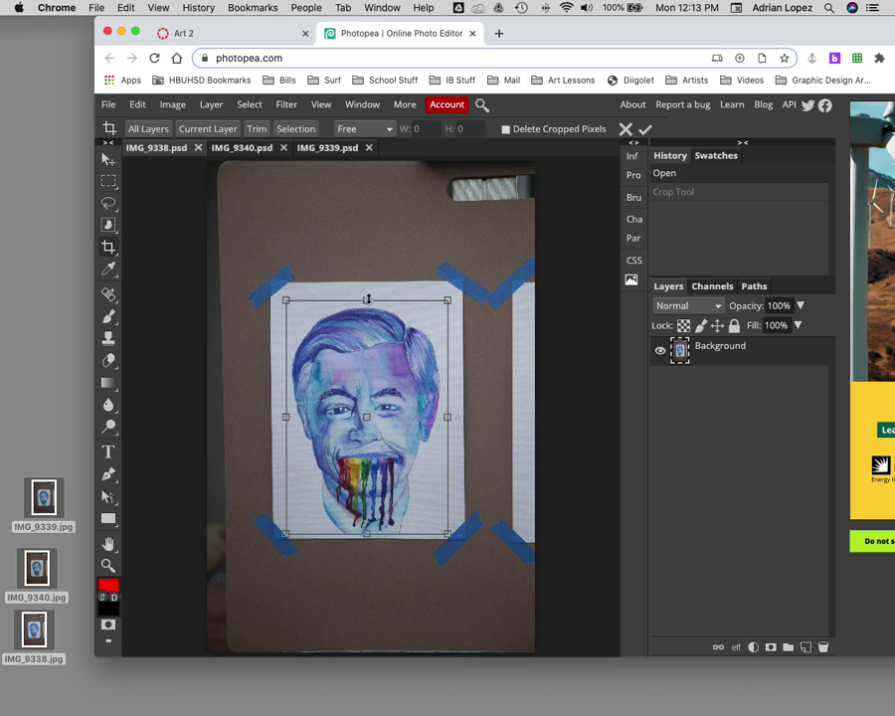
{"action": "left_click_drag", "start_coordinate": [366, 300], "coordinate": [366, 305]}
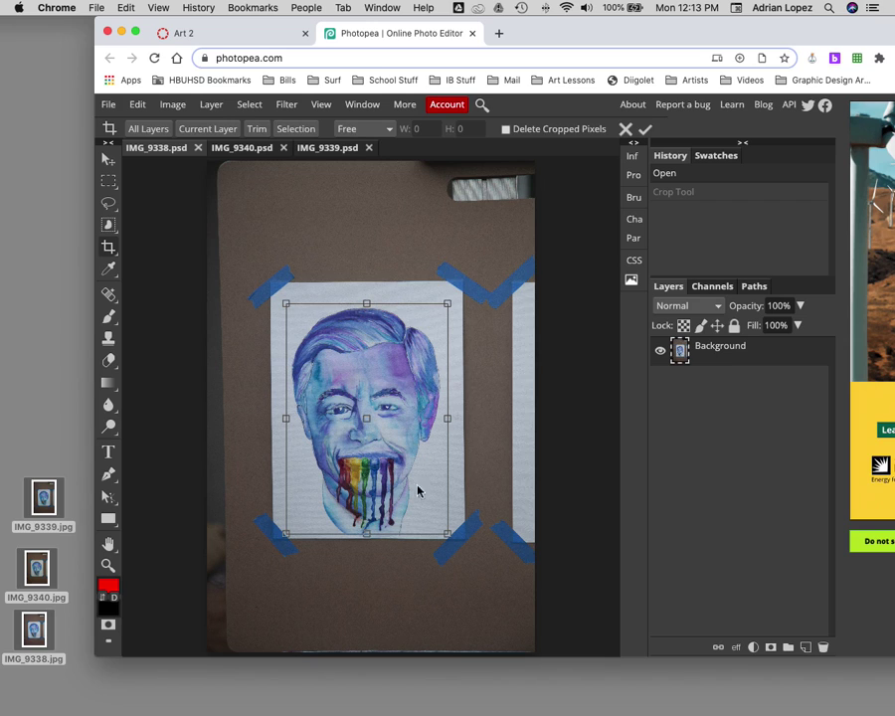
{"action": "left_click_drag", "start_coordinate": [366, 532], "coordinate": [367, 535]}
{"action": "key", "text": "Return"}
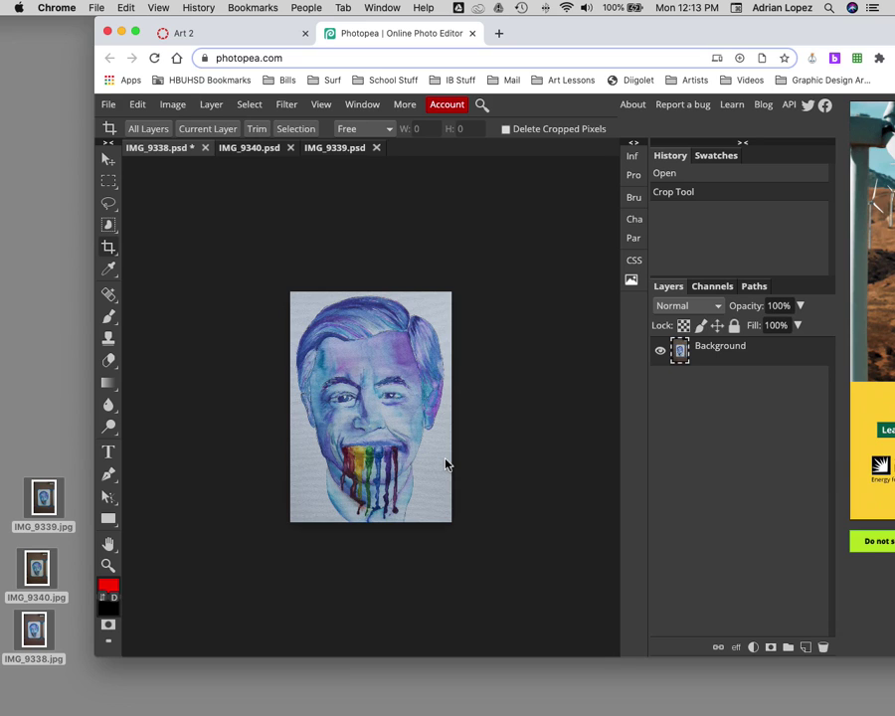
{"action": "key", "text": "super+equal"}
{"action": "key", "text": "super+equal"}
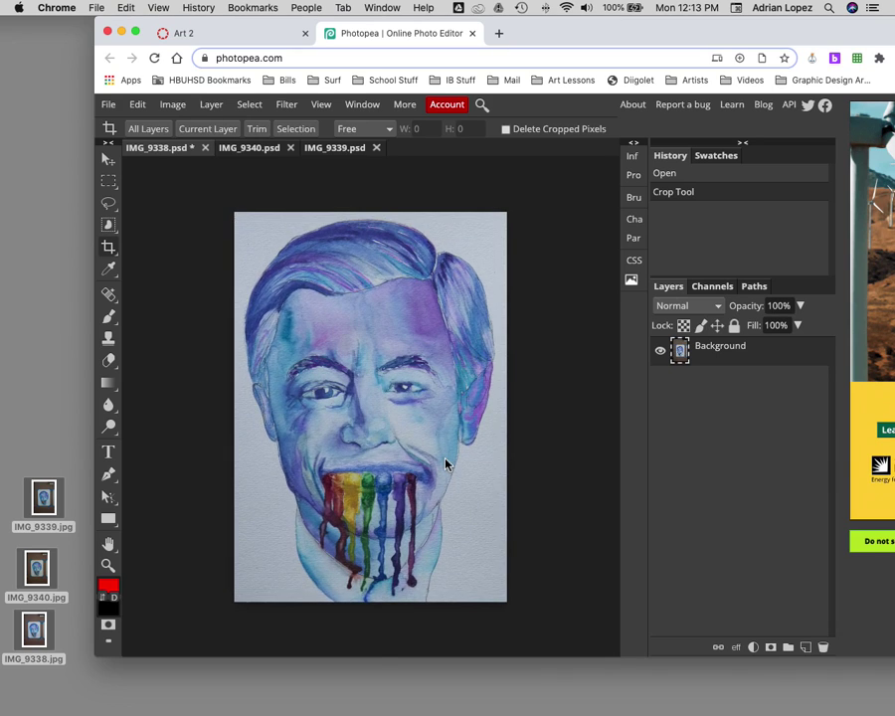
{"action": "key", "text": "super+equal"}
{"action": "key", "text": "super+equal"}
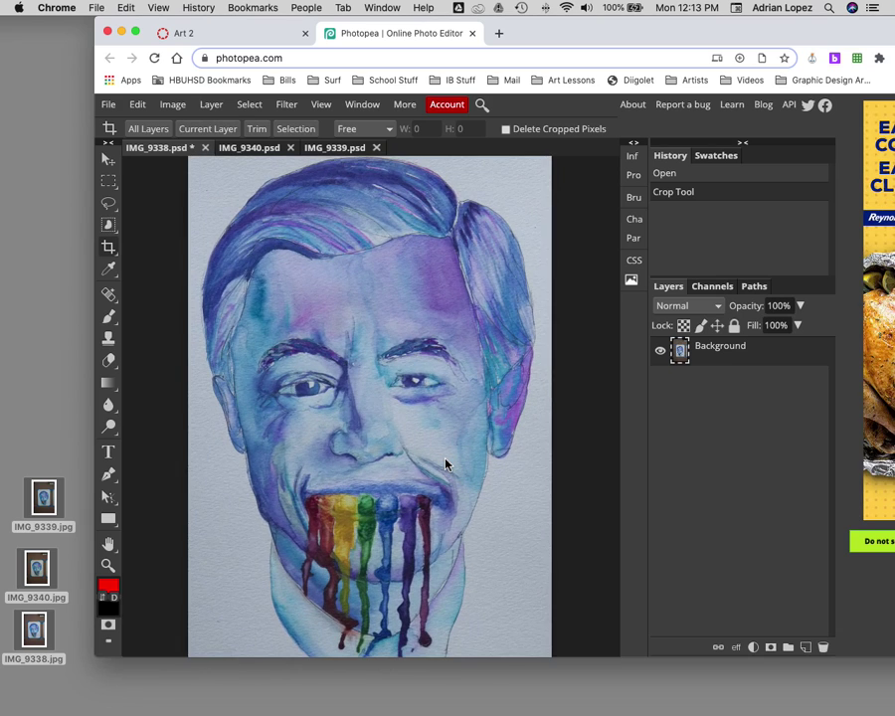
{"action": "key", "text": "super+minus"}
{"action": "key", "text": "super+minus"}
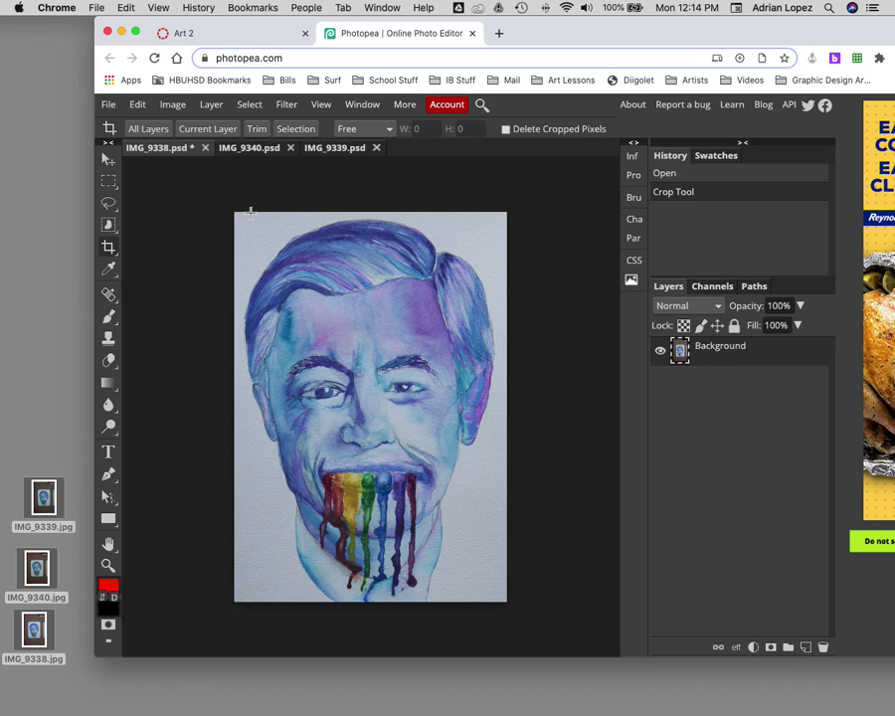
Crop IMG_9340 tightly around the painted portrait, leaving out the paper edges, blue tape and brown board, and check the cropped result up close
{"action": "left_click", "coordinate": [252, 149]}
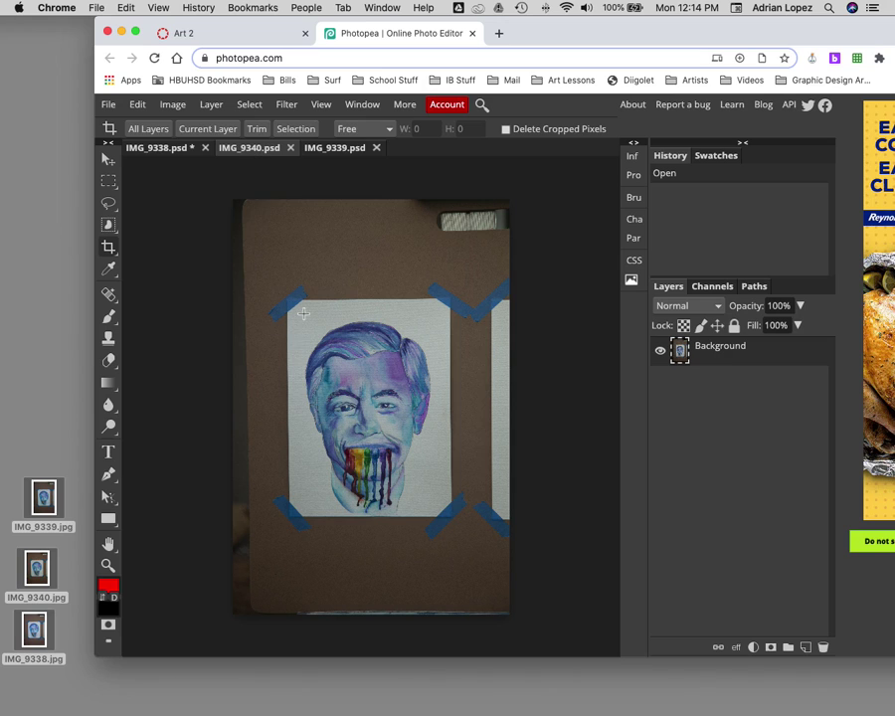
{"action": "left_click_drag", "start_coordinate": [298, 312], "coordinate": [442, 506]}
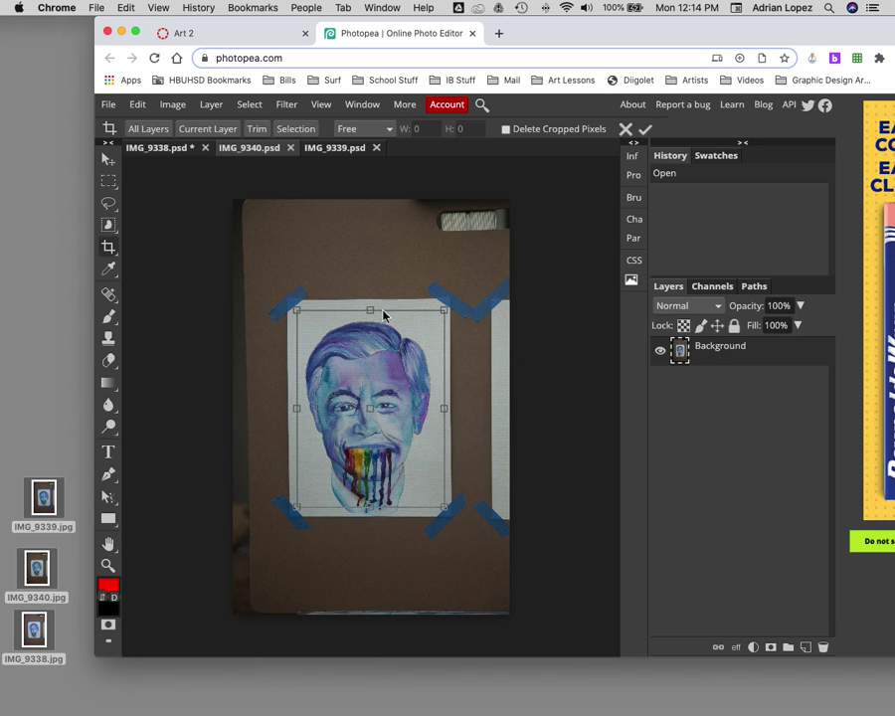
{"action": "left_click_drag", "start_coordinate": [370, 310], "coordinate": [370, 315]}
{"action": "left_click_drag", "start_coordinate": [298, 412], "coordinate": [301, 412]}
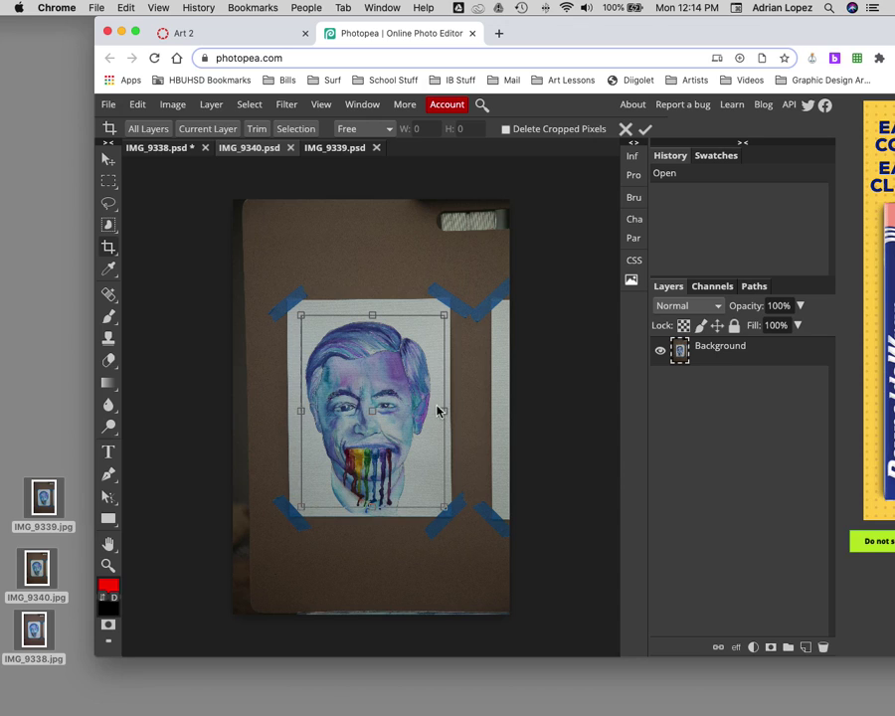
{"action": "left_click_drag", "start_coordinate": [443, 409], "coordinate": [437, 410]}
{"action": "left_click_drag", "start_coordinate": [369, 509], "coordinate": [370, 515]}
{"action": "key", "text": "Return"}
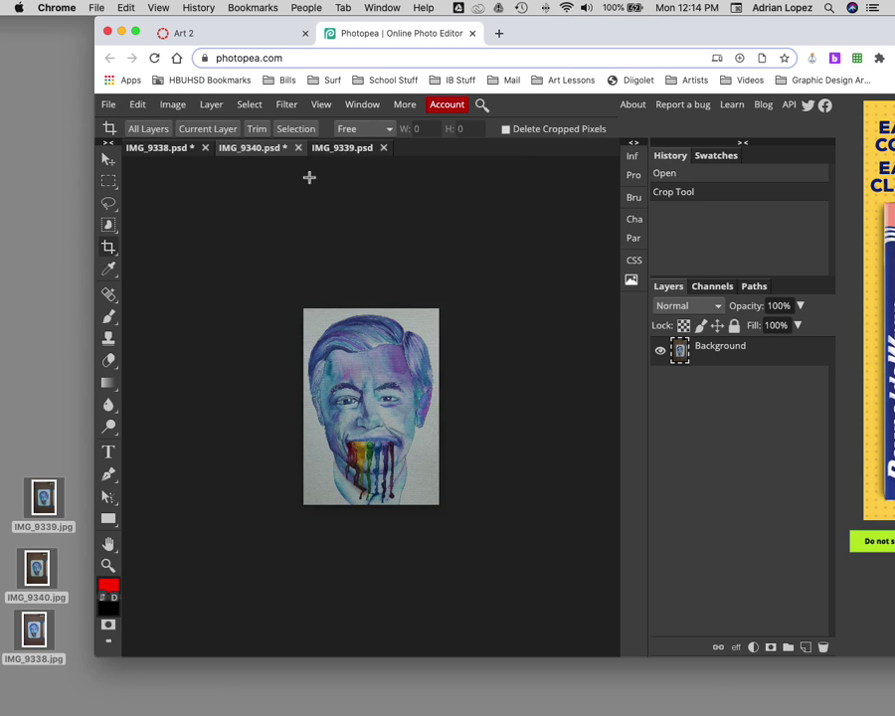
{"action": "key", "text": "super+0"}
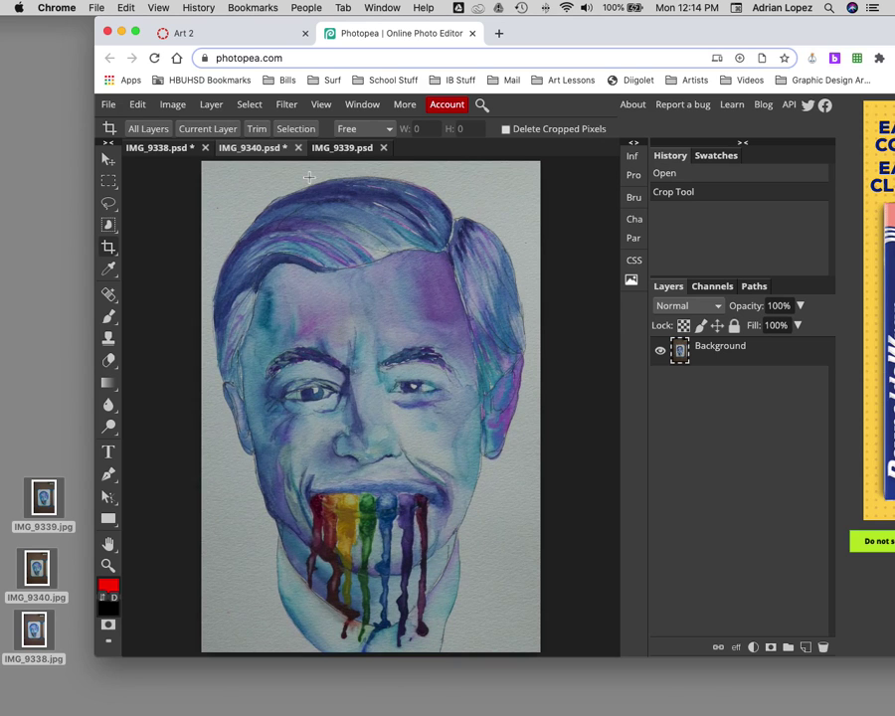
Try cropping IMG_9339 inside the paper edges with the frame tightened at its upper edge and both sides, and undo the crop
{"action": "left_click", "coordinate": [335, 148]}
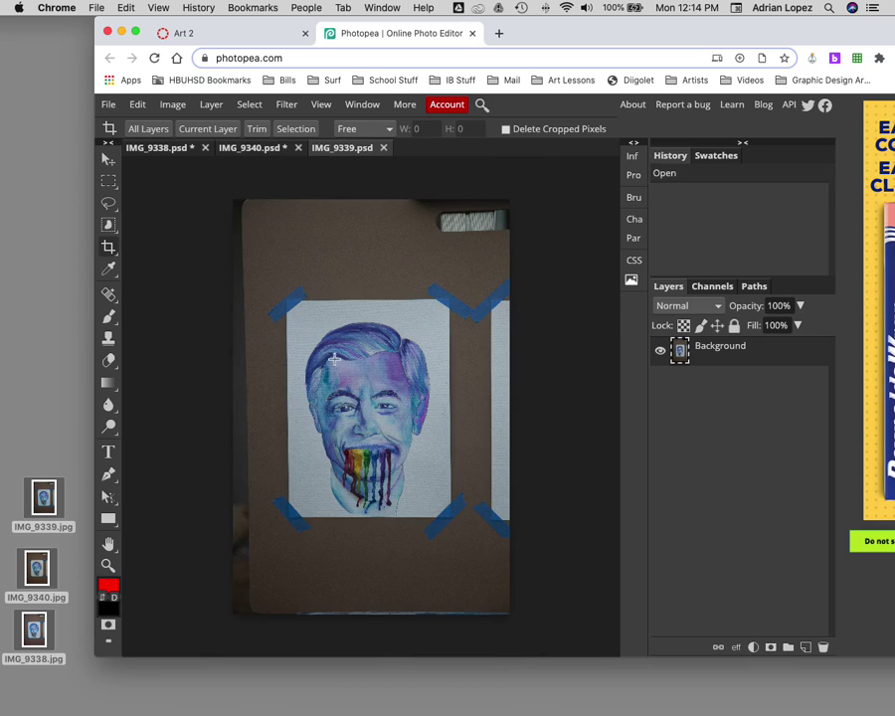
{"action": "left_click_drag", "start_coordinate": [295, 309], "coordinate": [445, 513]}
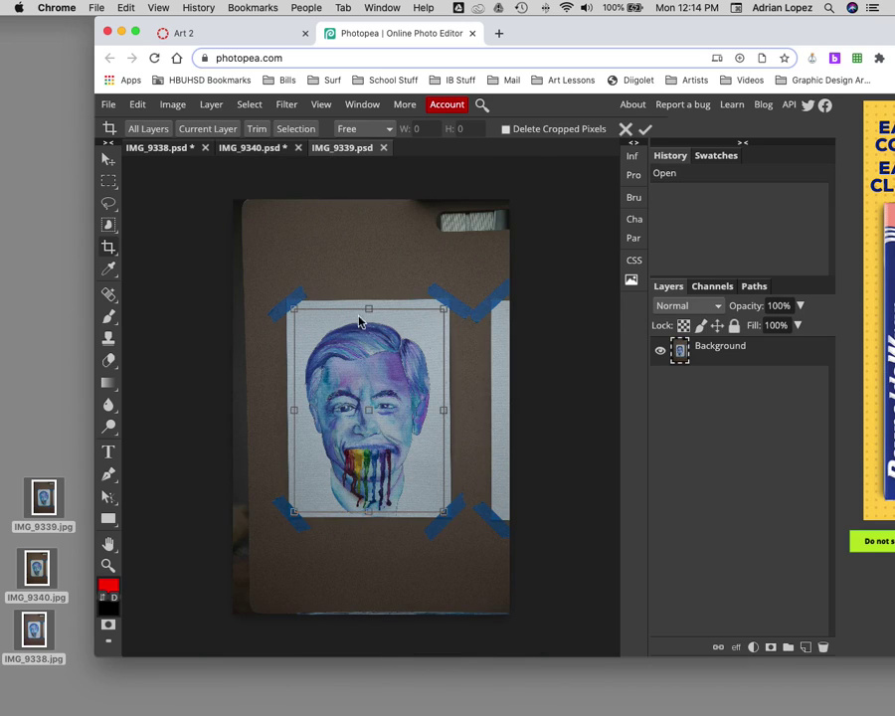
{"action": "left_click_drag", "start_coordinate": [370, 310], "coordinate": [370, 317]}
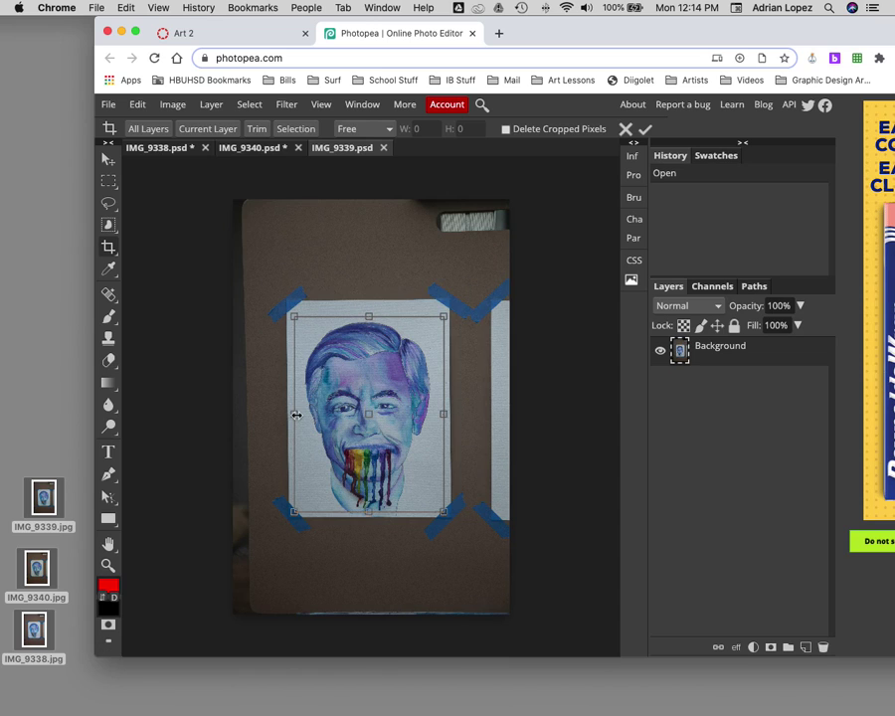
{"action": "left_click_drag", "start_coordinate": [294, 413], "coordinate": [300, 413]}
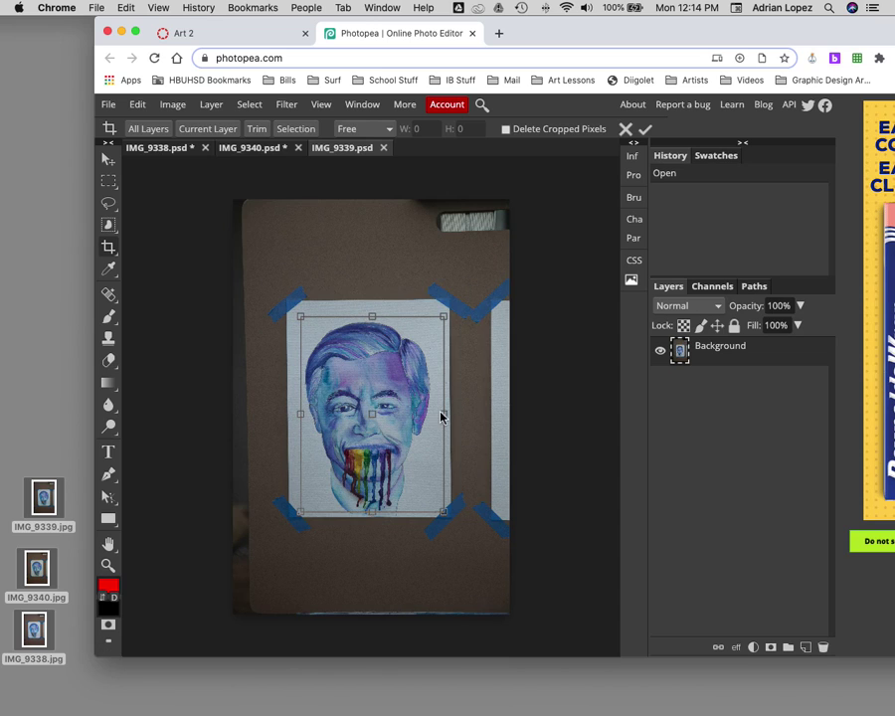
{"action": "left_click_drag", "start_coordinate": [443, 414], "coordinate": [437, 414]}
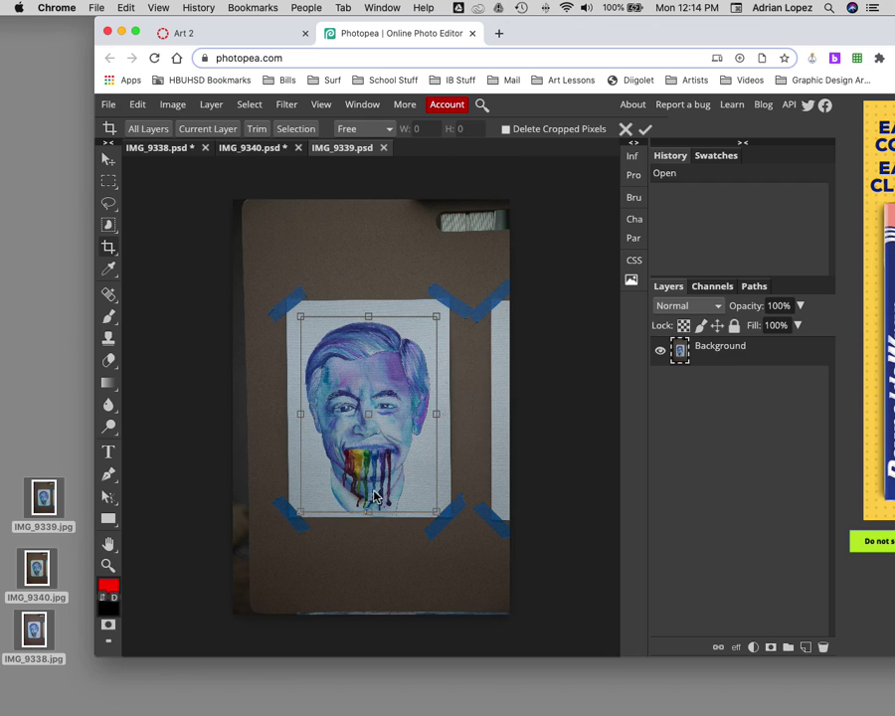
{"action": "left_click_drag", "start_coordinate": [366, 513], "coordinate": [367, 513]}
{"action": "key", "text": "Return"}
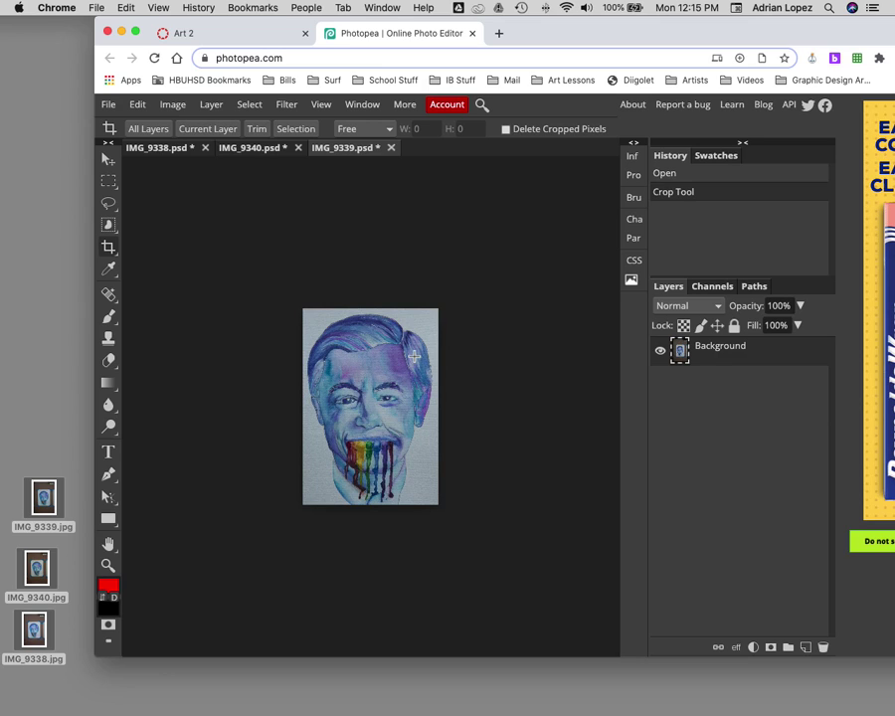
{"action": "key", "text": "super+z"}
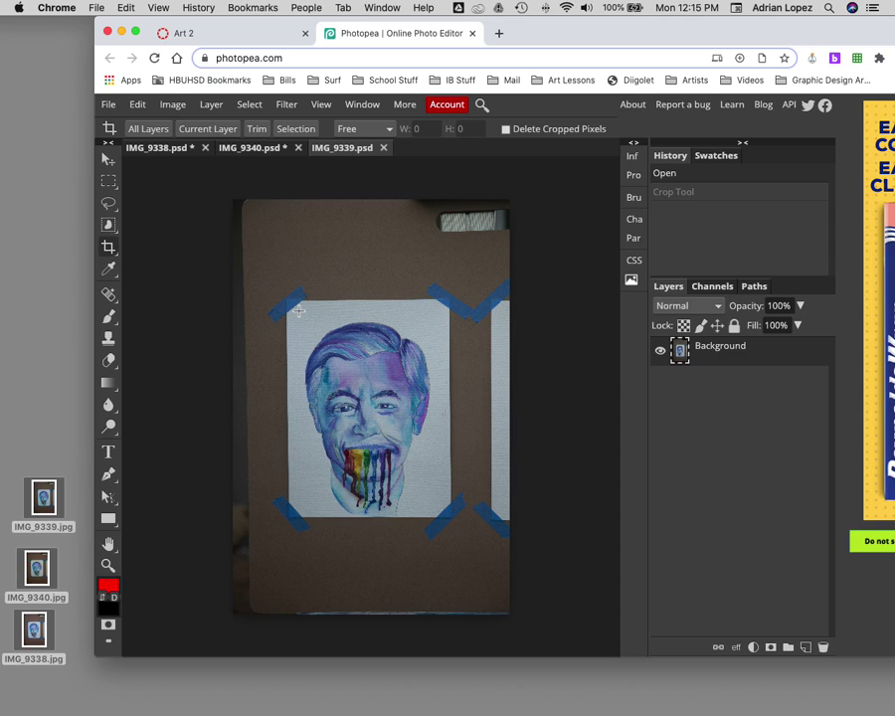
Crop IMG_9339 closely around the painted portrait with slightly more side margin, excluding tape and board, and check the result up close
{"action": "mouse_move", "coordinate": [298, 311]}
{"action": "left_mouse_down"}
{"action": "mouse_move", "coordinate": [361, 419]}
{"action": "mouse_move", "coordinate": [368, 463]}
{"action": "mouse_move", "coordinate": [419, 511]}
{"action": "mouse_move", "coordinate": [442, 514]}
{"action": "left_mouse_up"}
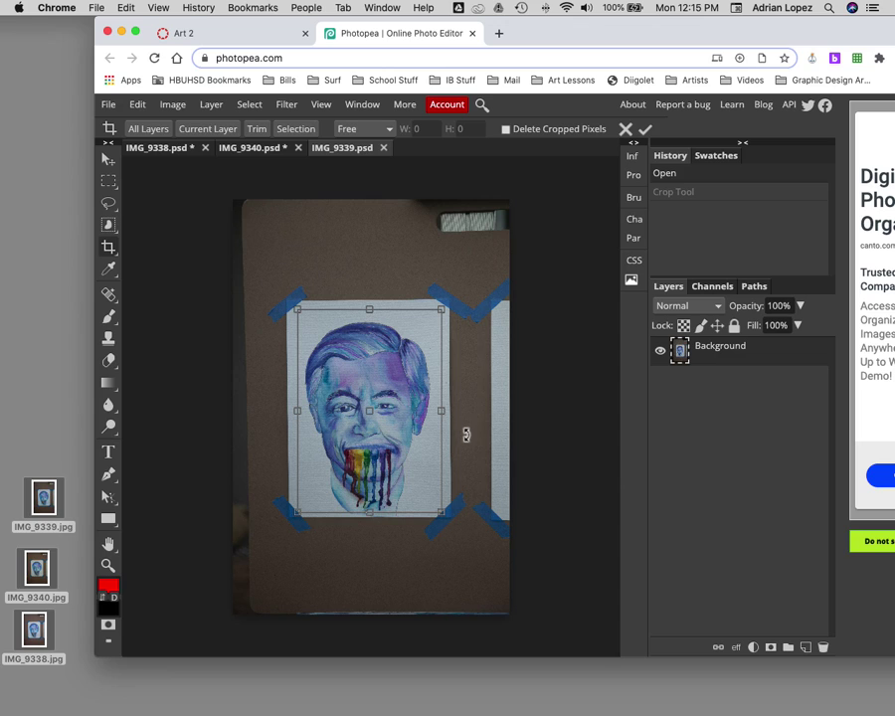
{"action": "left_click_drag", "start_coordinate": [369, 310], "coordinate": [370, 316]}
{"action": "left_click_drag", "start_coordinate": [300, 413], "coordinate": [302, 415]}
{"action": "left_click_drag", "start_coordinate": [444, 414], "coordinate": [438, 414]}
{"action": "key", "text": "Return"}
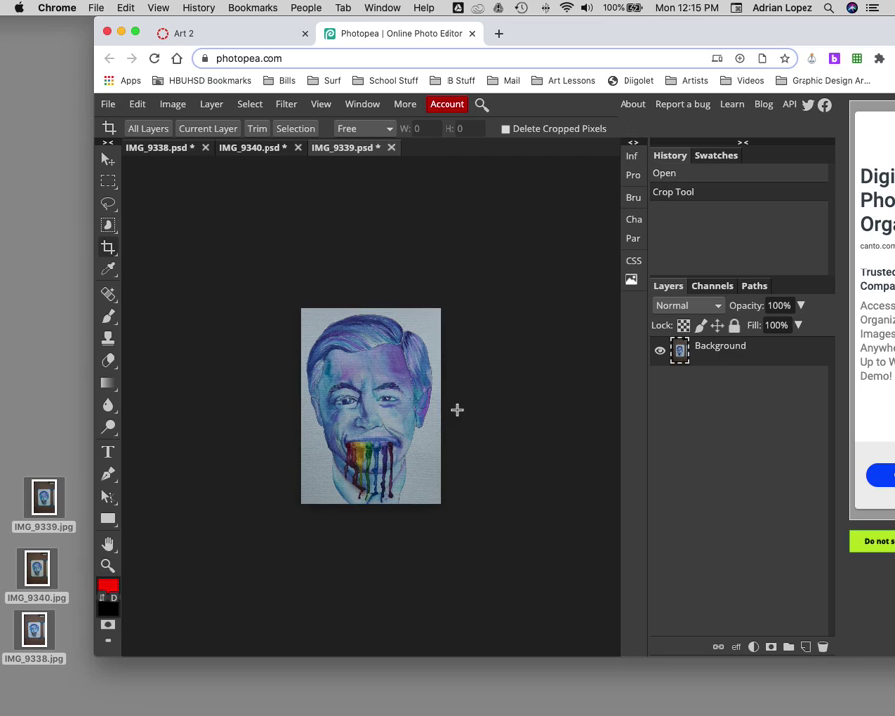
{"action": "key", "text": "super+0"}
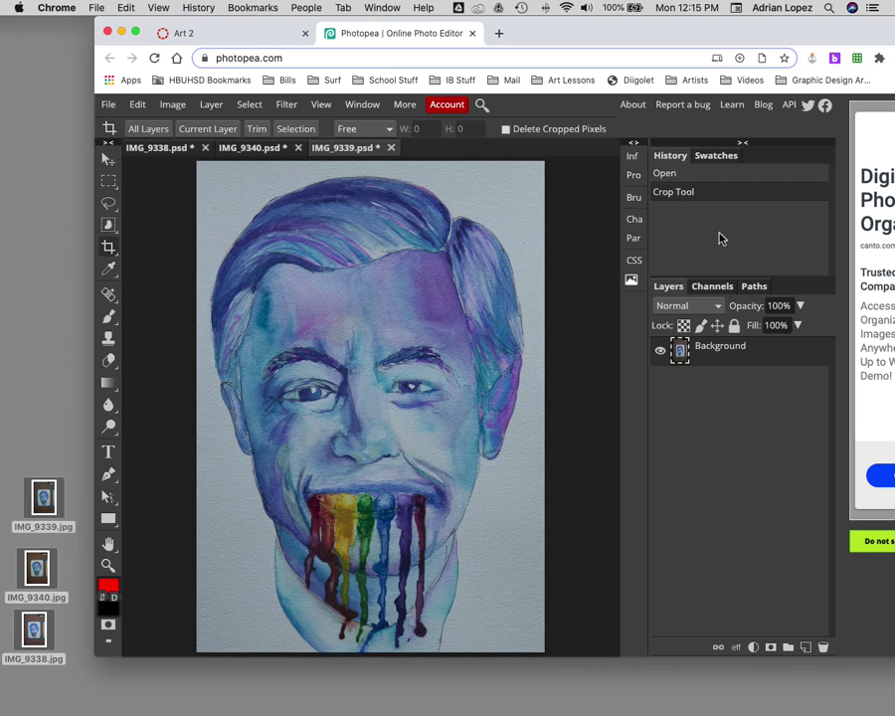
Compare the cropped versions of IMG_9338, IMG_9340 and IMG_9339 repeatedly for brightness, paper whiteness and colour of the painting
{"action": "left_click", "coordinate": [260, 149]}
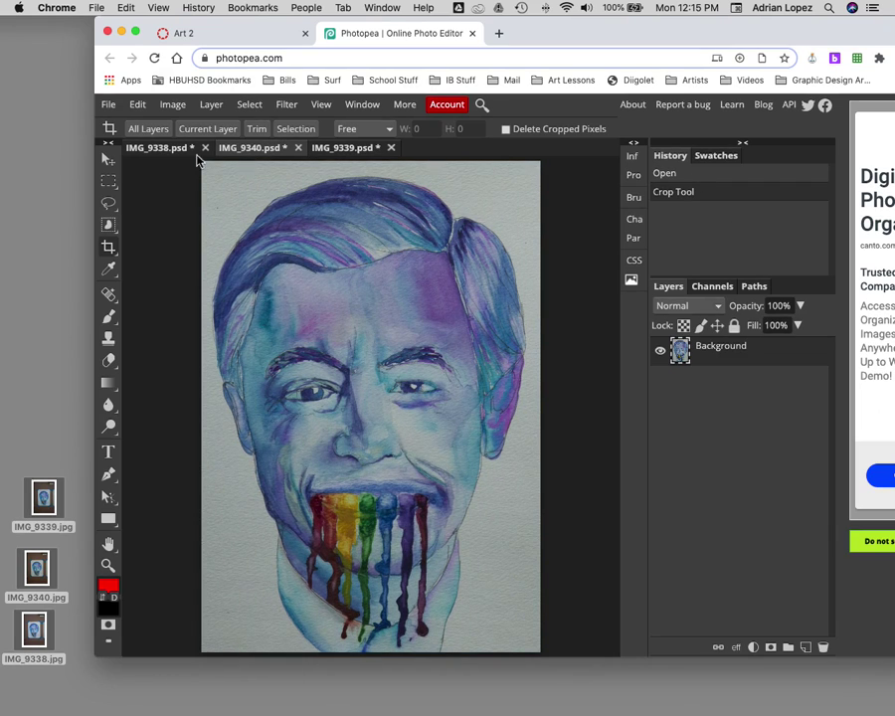
{"action": "left_click", "coordinate": [175, 151]}
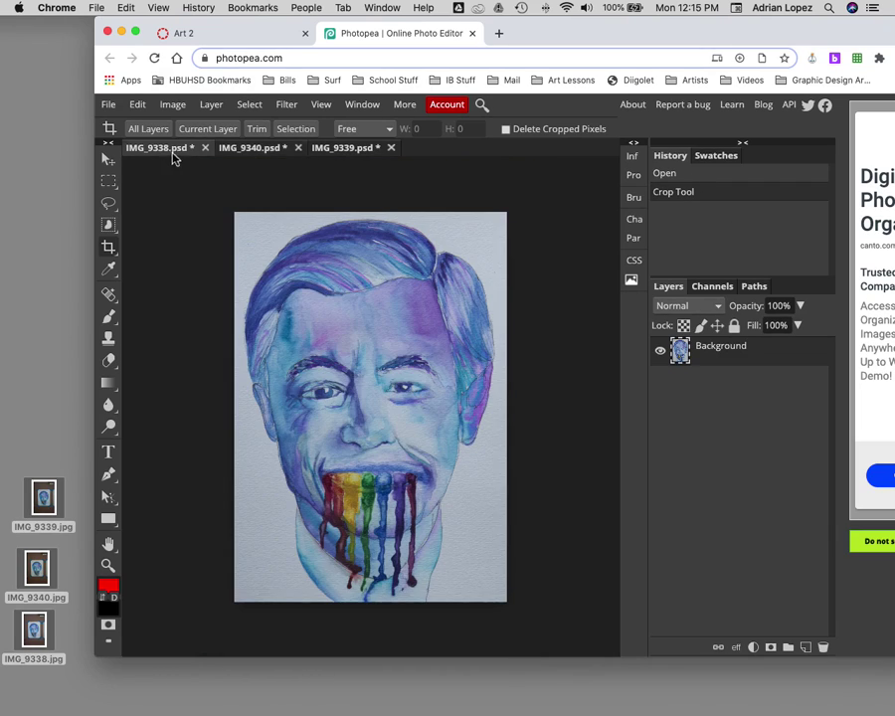
{"action": "left_click", "coordinate": [244, 151]}
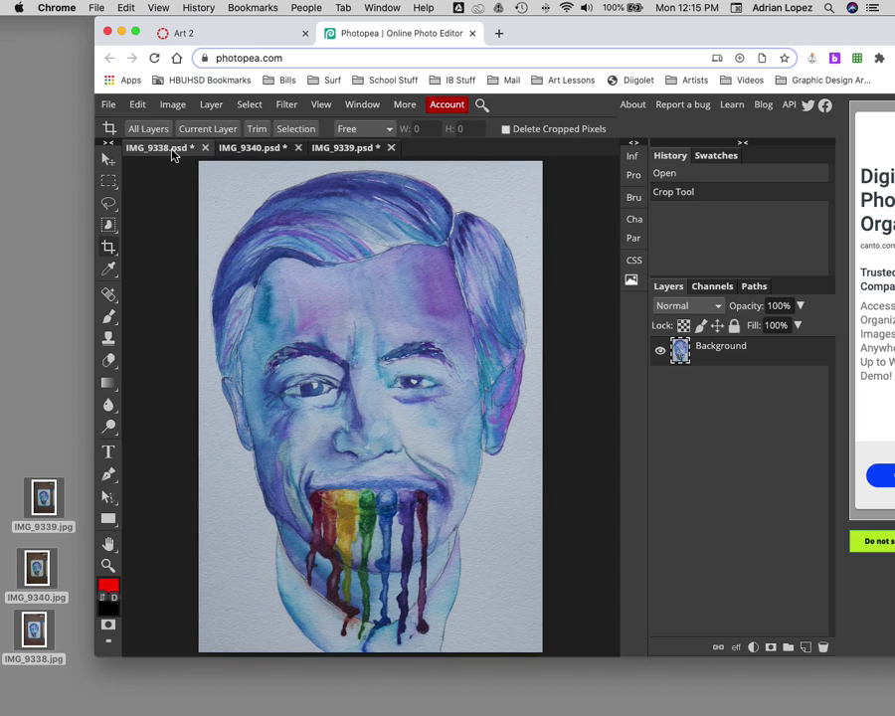
{"action": "left_click", "coordinate": [245, 150]}
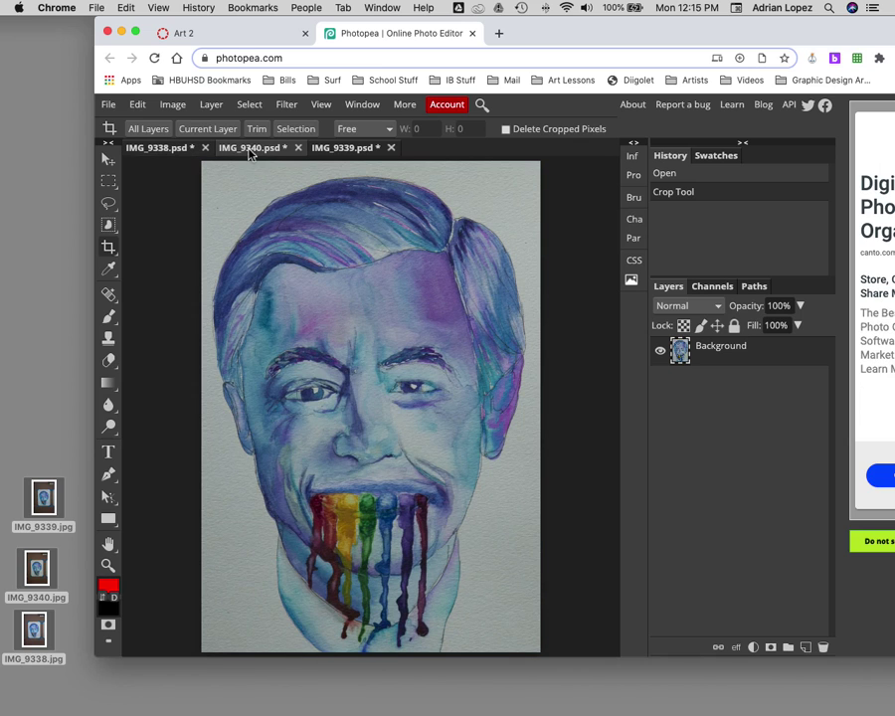
{"action": "left_click", "coordinate": [345, 149]}
{"action": "left_click", "coordinate": [239, 152]}
{"action": "left_click", "coordinate": [164, 151]}
{"action": "left_click", "coordinate": [358, 151]}
{"action": "left_click", "coordinate": [247, 153]}
{"action": "left_click", "coordinate": [179, 151]}
{"action": "left_click", "coordinate": [248, 153]}
{"action": "left_click", "coordinate": [353, 151]}
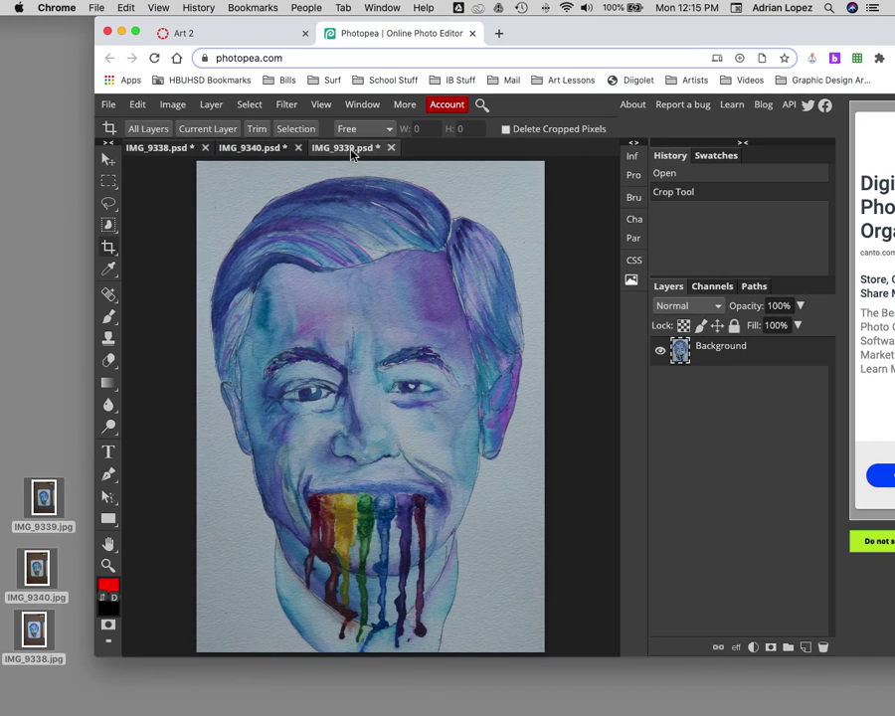
{"action": "left_click", "coordinate": [242, 150]}
{"action": "left_click", "coordinate": [169, 152]}
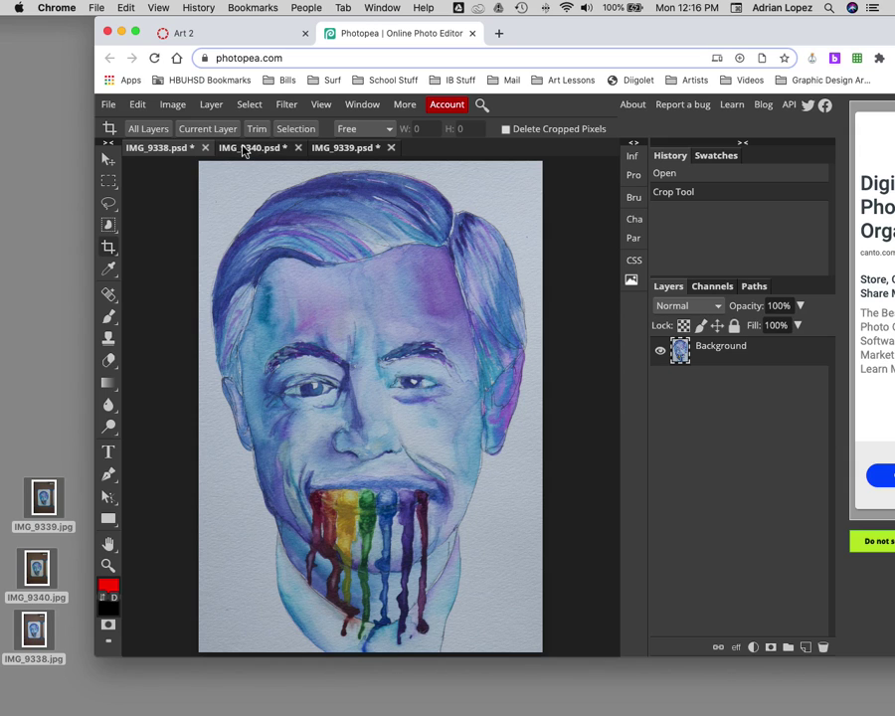
{"action": "left_click", "coordinate": [184, 151]}
{"action": "left_click", "coordinate": [331, 151]}
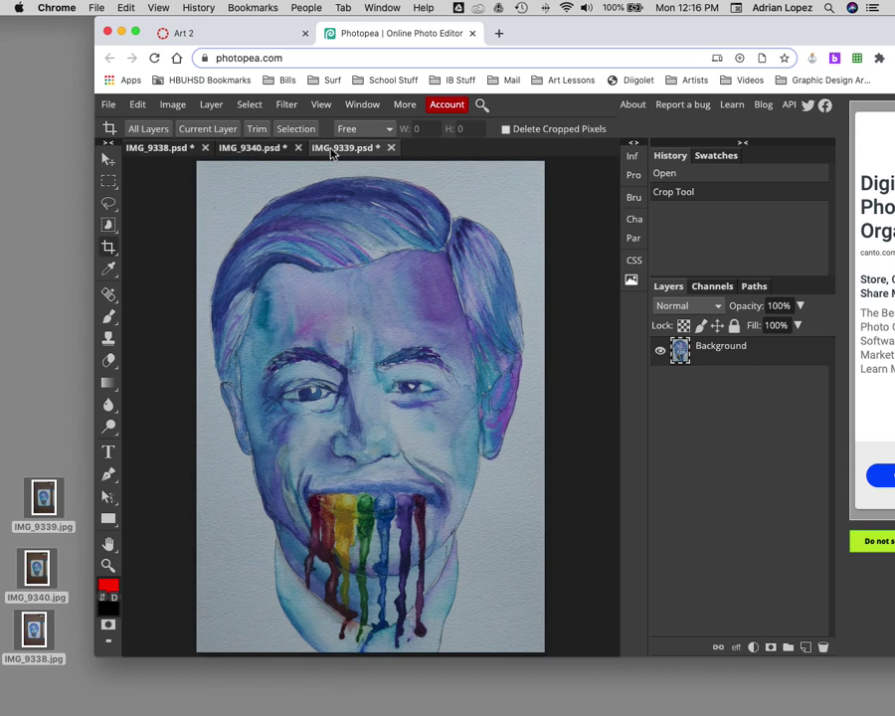
{"action": "left_click", "coordinate": [234, 151]}
{"action": "left_click", "coordinate": [169, 152]}
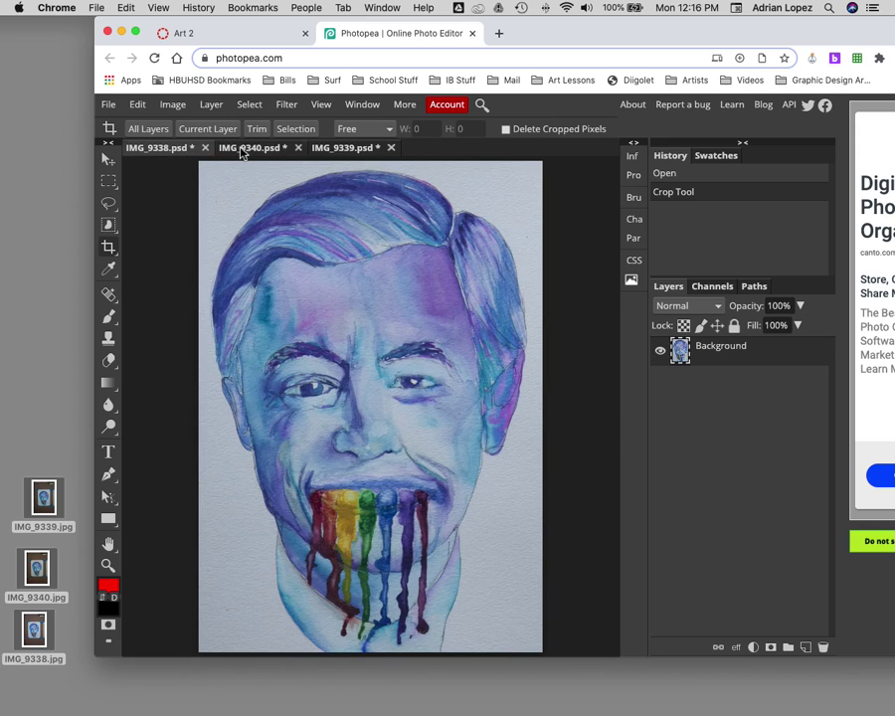
{"action": "left_click", "coordinate": [240, 150]}
{"action": "left_click", "coordinate": [335, 149]}
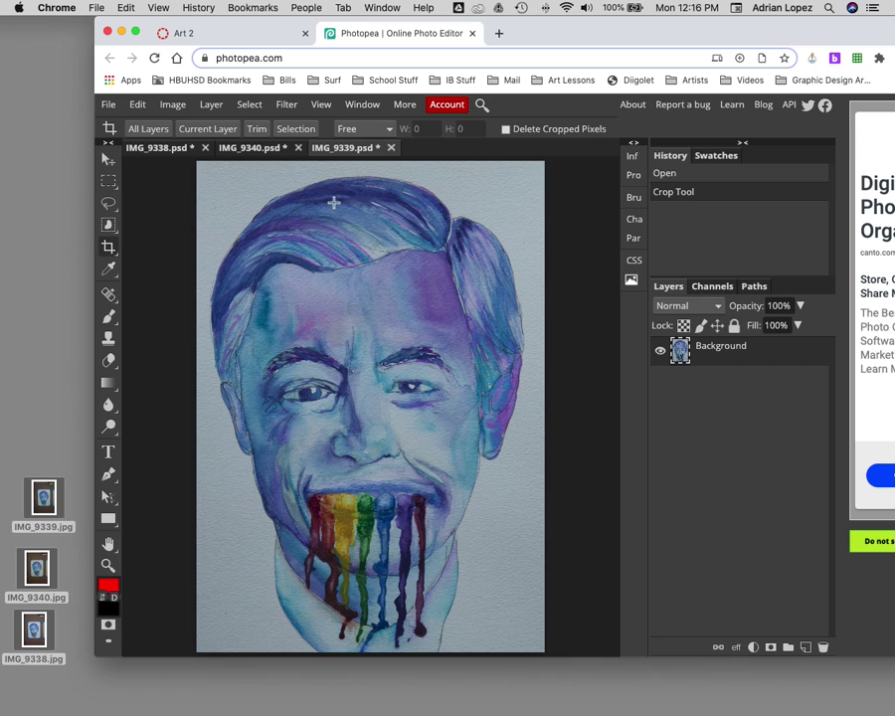
{"action": "left_click", "coordinate": [234, 149]}
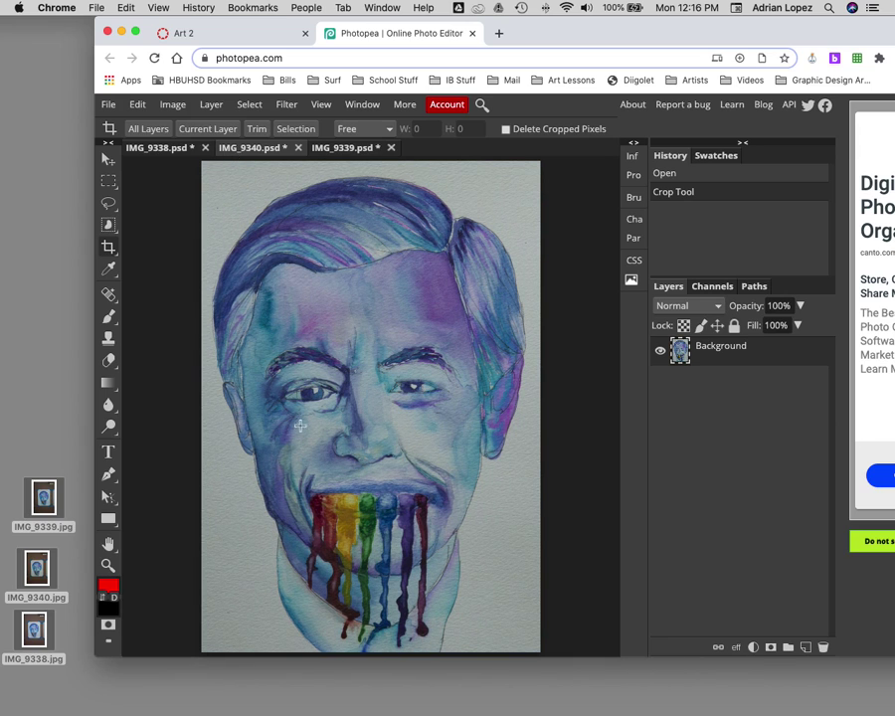
{"action": "left_click", "coordinate": [161, 148]}
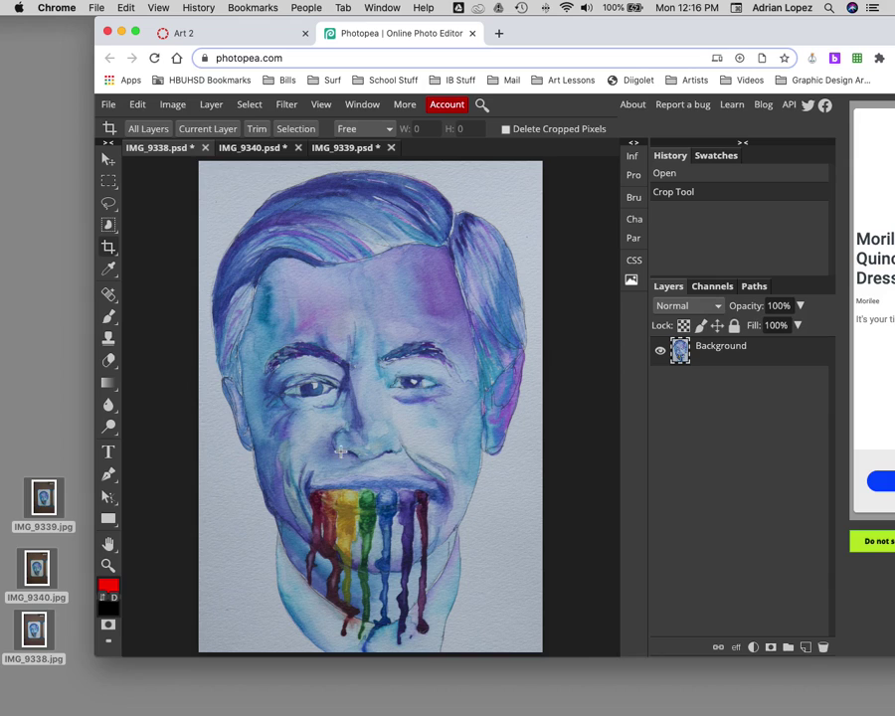
{"action": "left_click", "coordinate": [251, 151]}
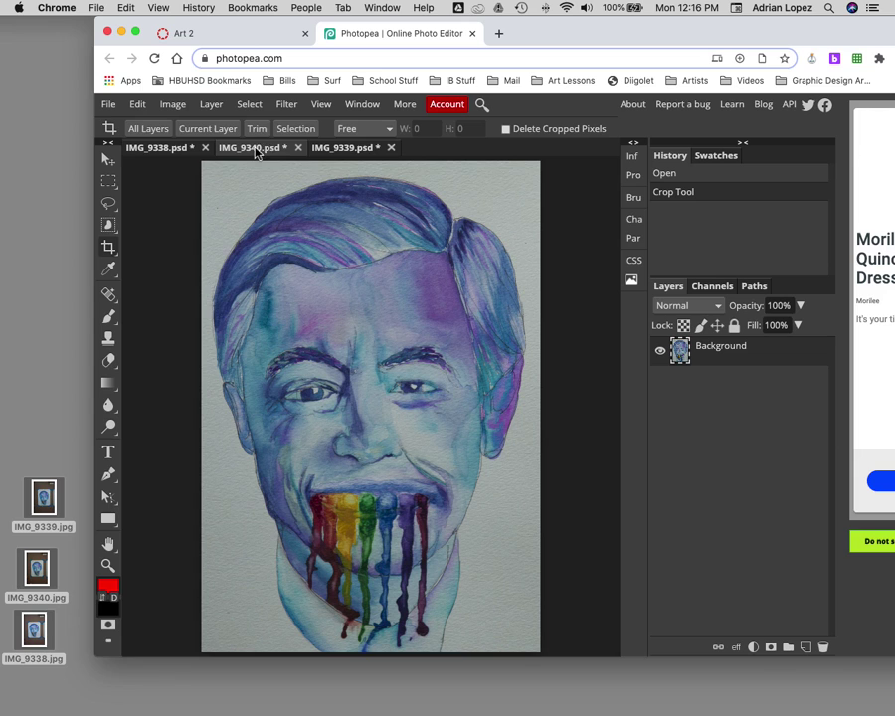
{"action": "left_click", "coordinate": [352, 150]}
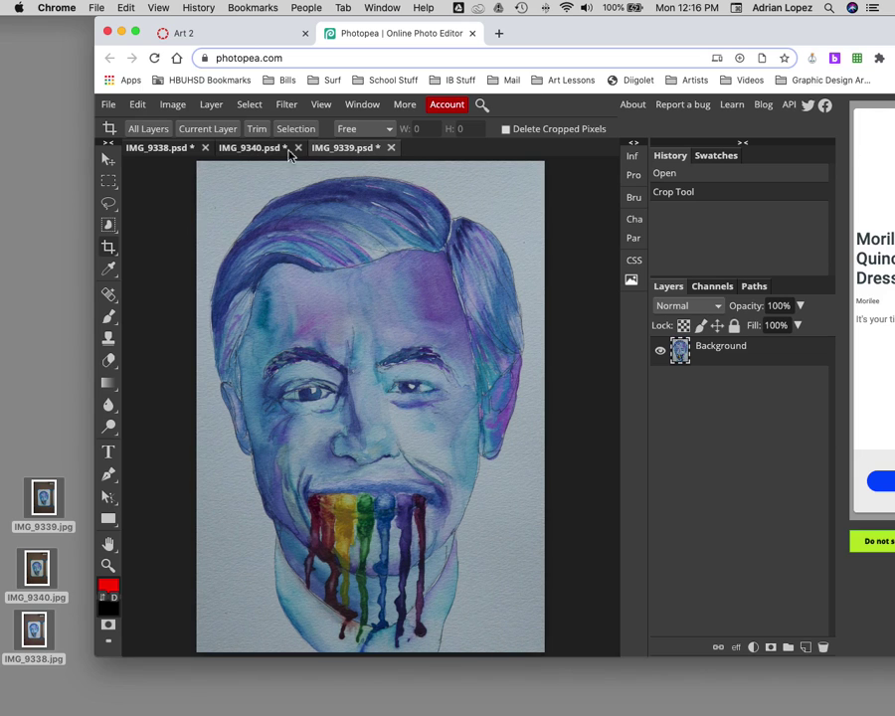
{"action": "left_click", "coordinate": [163, 150]}
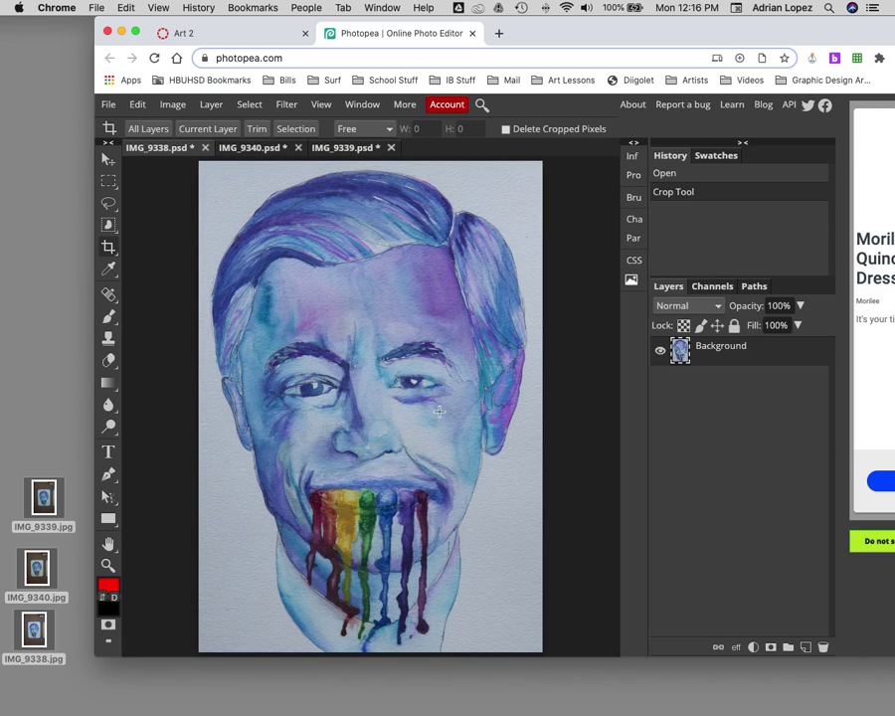
{"action": "left_click", "coordinate": [240, 149]}
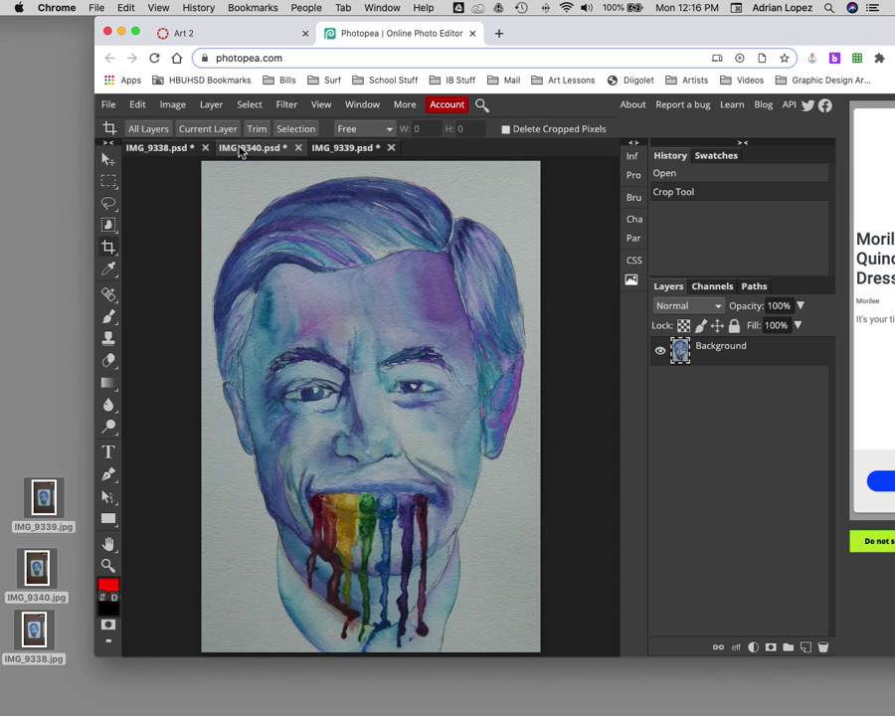
{"action": "left_click", "coordinate": [354, 149]}
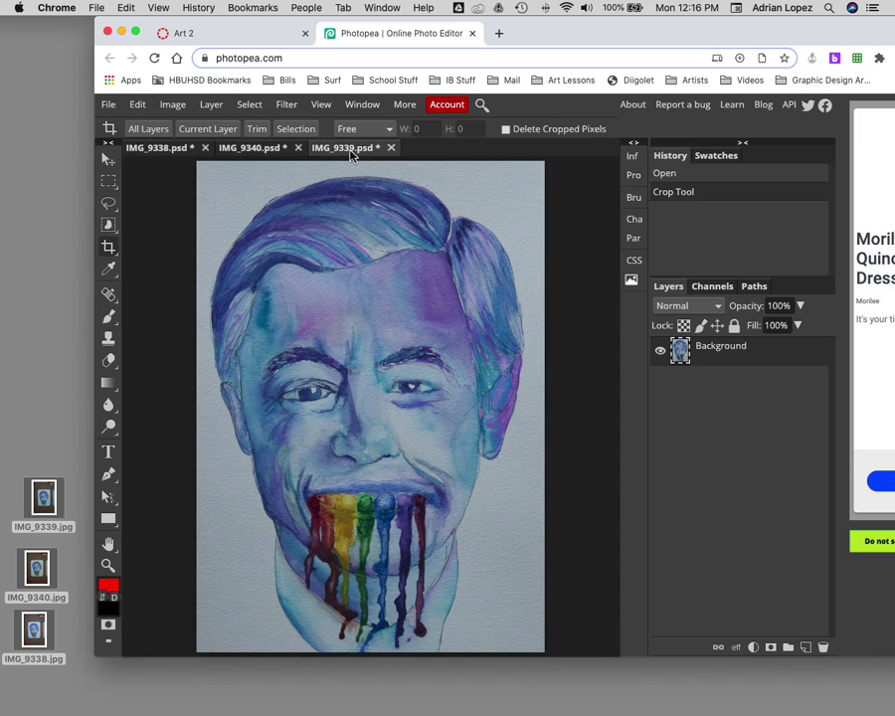
{"action": "left_click", "coordinate": [254, 149]}
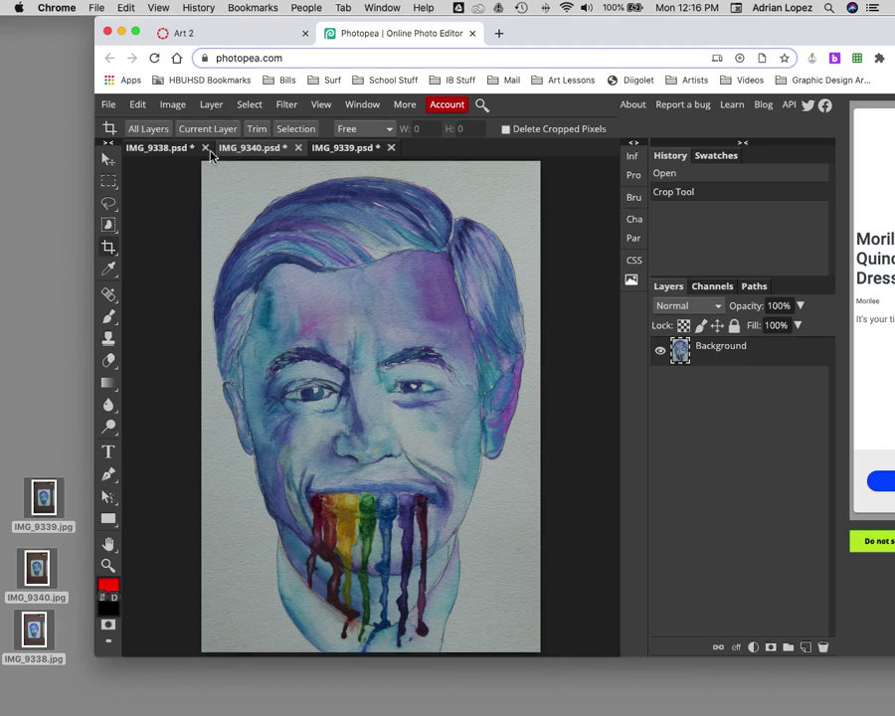
Add a Levels adjustment layer to the cropped IMG_9338 document
{"action": "left_click", "coordinate": [165, 149]}
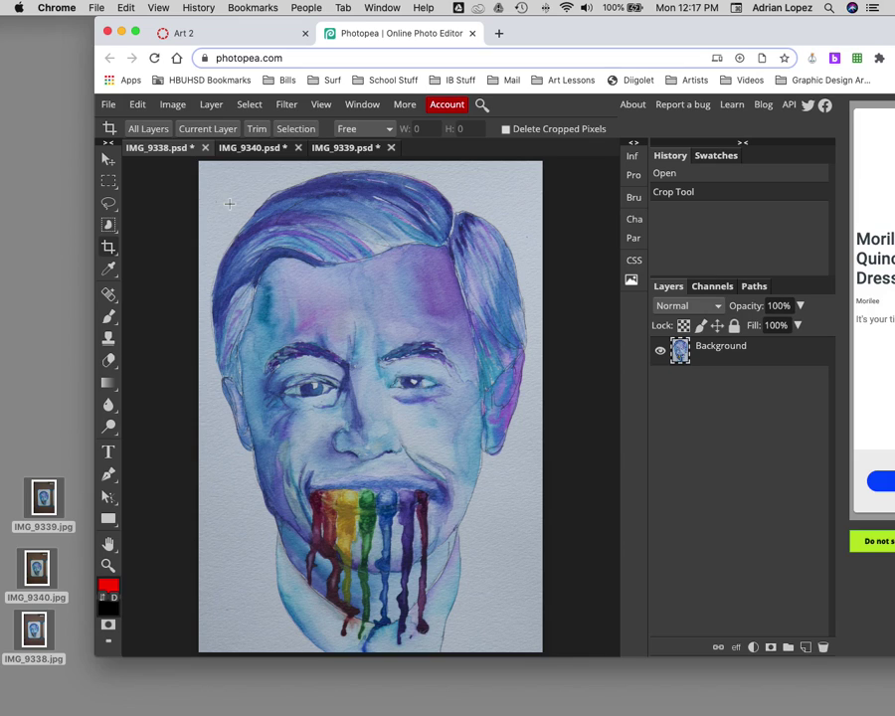
{"action": "left_click", "coordinate": [212, 109]}
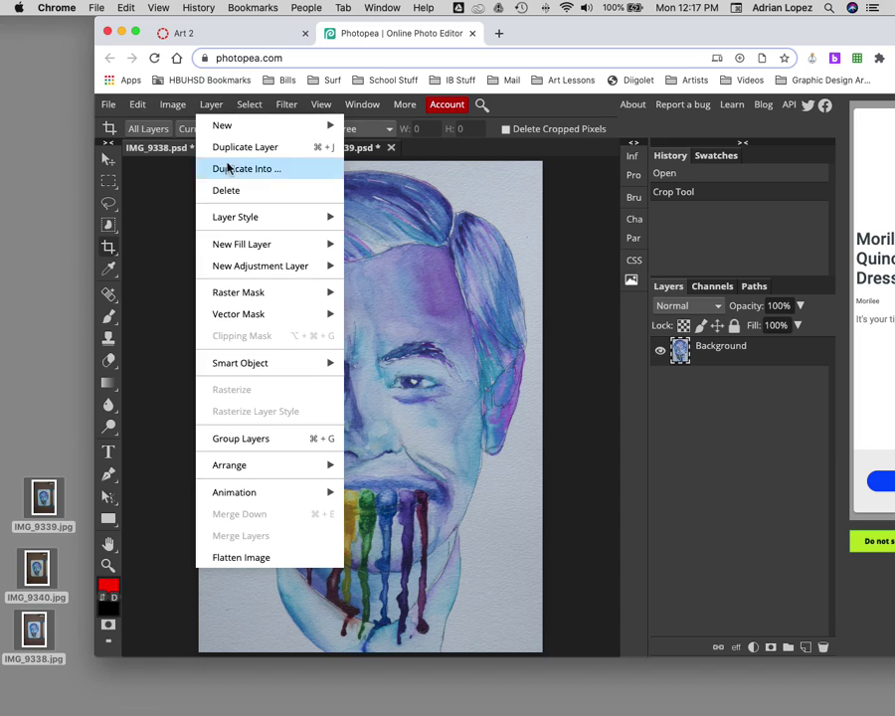
{"action": "mouse_move", "coordinate": [267, 268]}
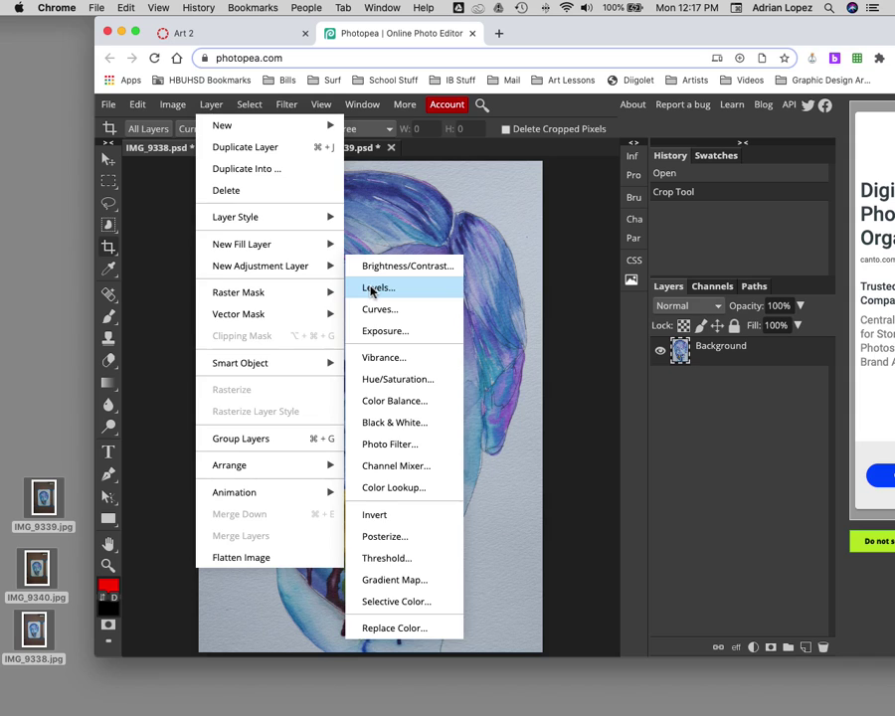
{"action": "left_click", "coordinate": [215, 111]}
{"action": "left_click", "coordinate": [211, 106]}
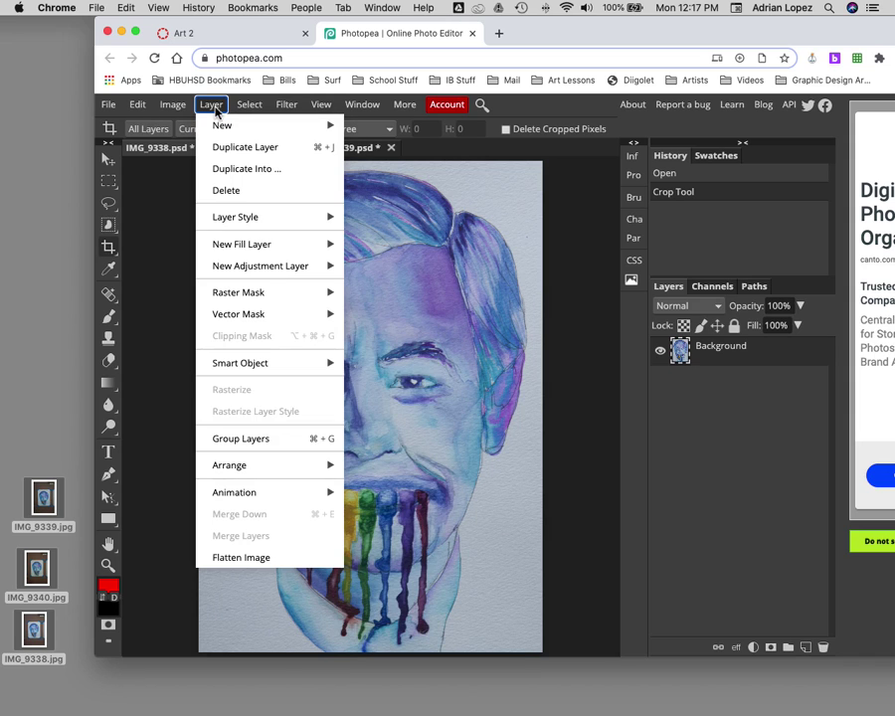
{"action": "mouse_move", "coordinate": [222, 135]}
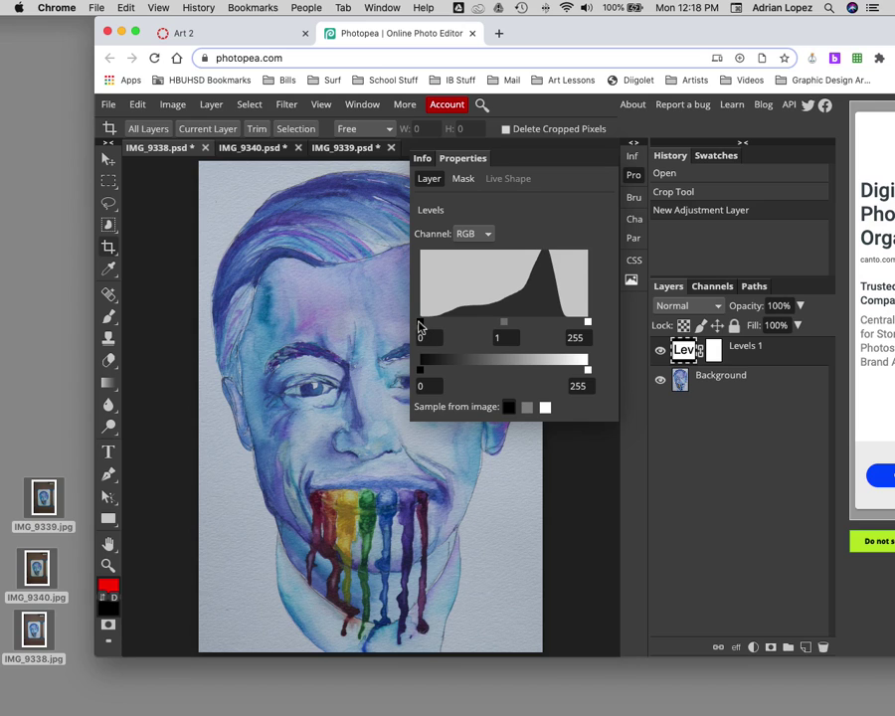
Set the Levels input black point to 24 and white point to 221 on the RGB channel, matching the histogram's ends
{"action": "left_click_drag", "start_coordinate": [418, 327], "coordinate": [440, 323]}
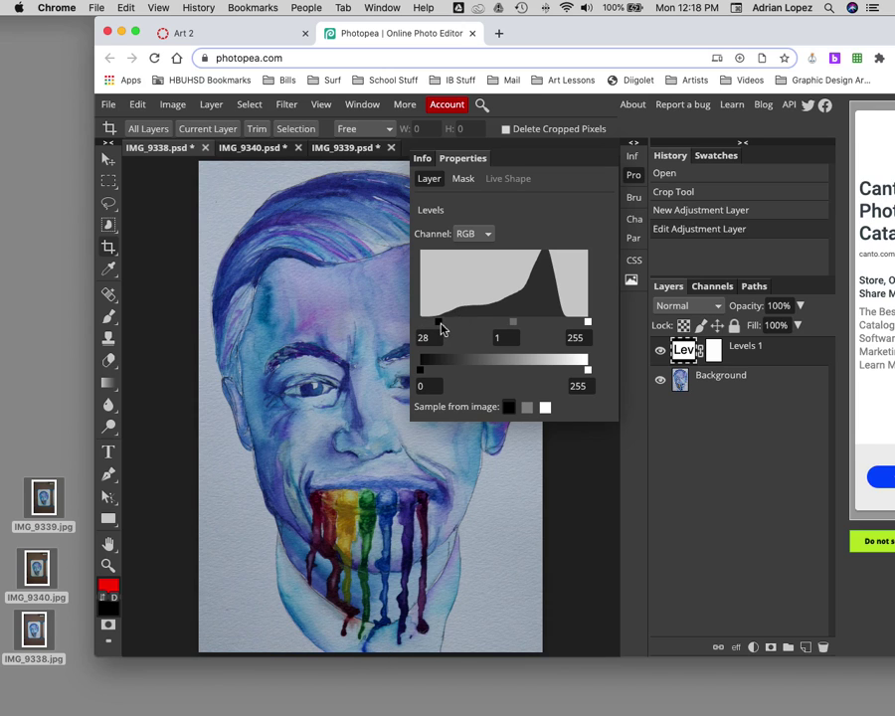
{"action": "mouse_move", "coordinate": [441, 325]}
{"action": "left_mouse_down"}
{"action": "mouse_move", "coordinate": [420, 325]}
{"action": "mouse_move", "coordinate": [538, 323]}
{"action": "mouse_move", "coordinate": [442, 331]}
{"action": "mouse_move", "coordinate": [537, 331]}
{"action": "mouse_move", "coordinate": [467, 331]}
{"action": "mouse_move", "coordinate": [524, 333]}
{"action": "mouse_move", "coordinate": [420, 328]}
{"action": "mouse_move", "coordinate": [439, 324]}
{"action": "left_mouse_up"}
{"action": "left_click_drag", "start_coordinate": [587, 324], "coordinate": [568, 323]}
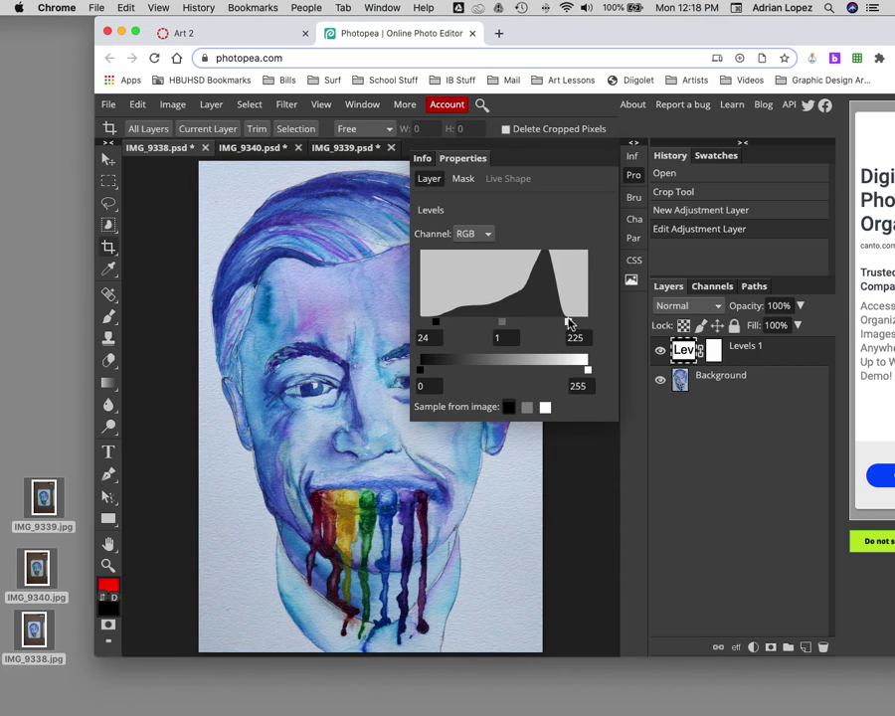
{"action": "left_click_drag", "start_coordinate": [569, 323], "coordinate": [566, 323]}
Move the Levels layer beneath the Background layer to try the stacking order, and restore it above the painting
{"action": "left_click_drag", "start_coordinate": [738, 354], "coordinate": [736, 408]}
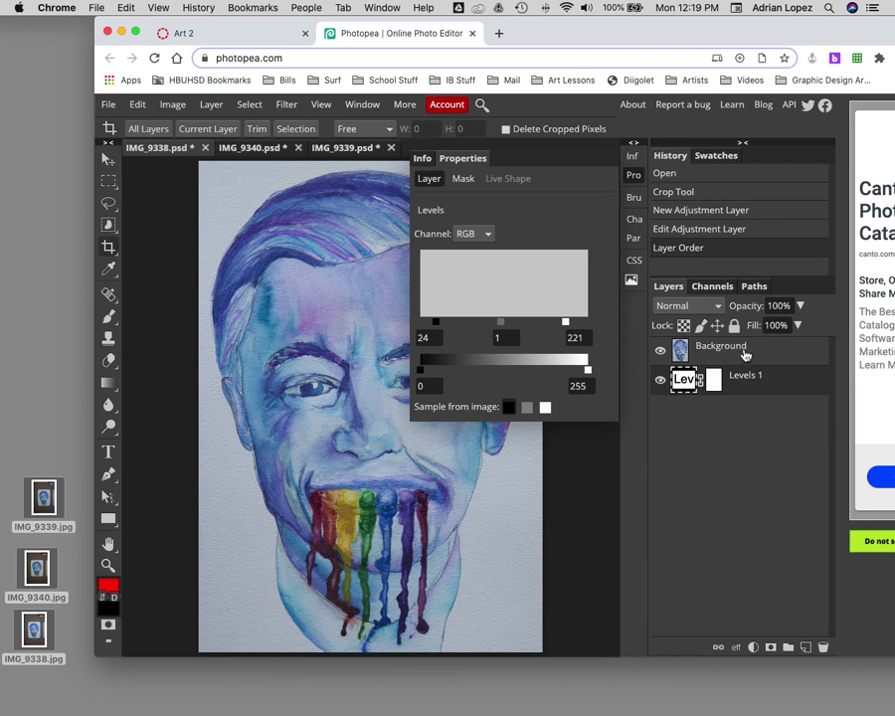
{"action": "left_click_drag", "start_coordinate": [744, 355], "coordinate": [739, 410]}
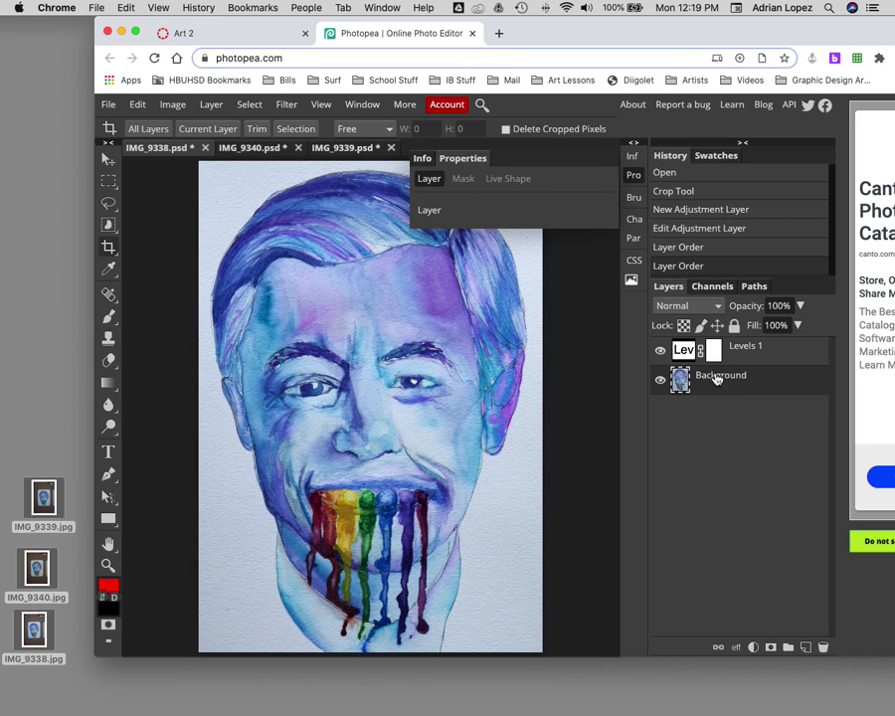
Toggle the Levels layer's visibility off and on repeatedly to compare the painting before and after the correction
{"action": "left_click", "coordinate": [660, 355]}
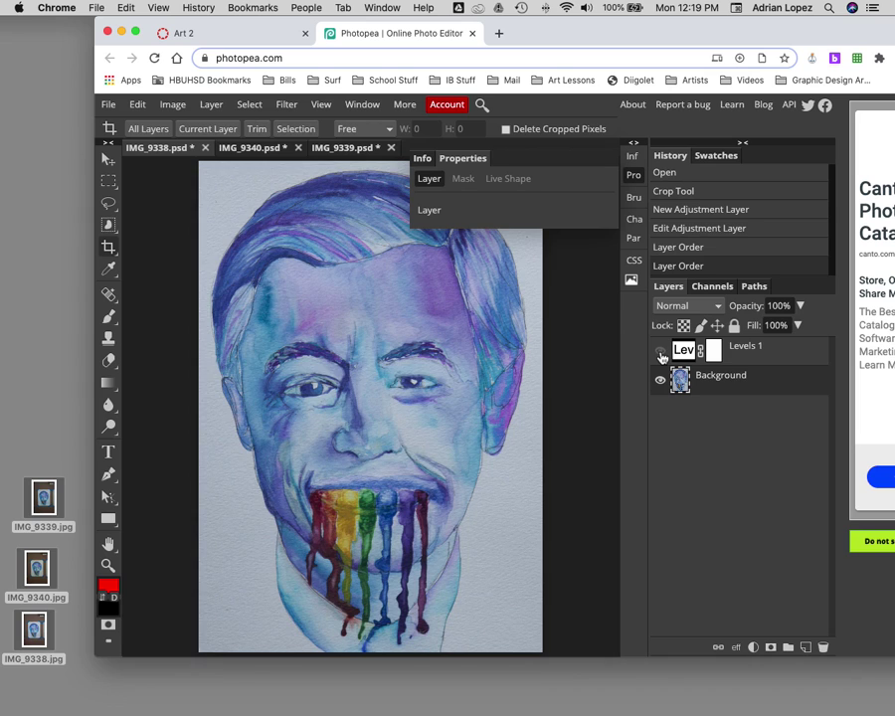
{"action": "left_click", "coordinate": [661, 354]}
{"action": "left_click", "coordinate": [661, 355]}
{"action": "left_click", "coordinate": [661, 355]}
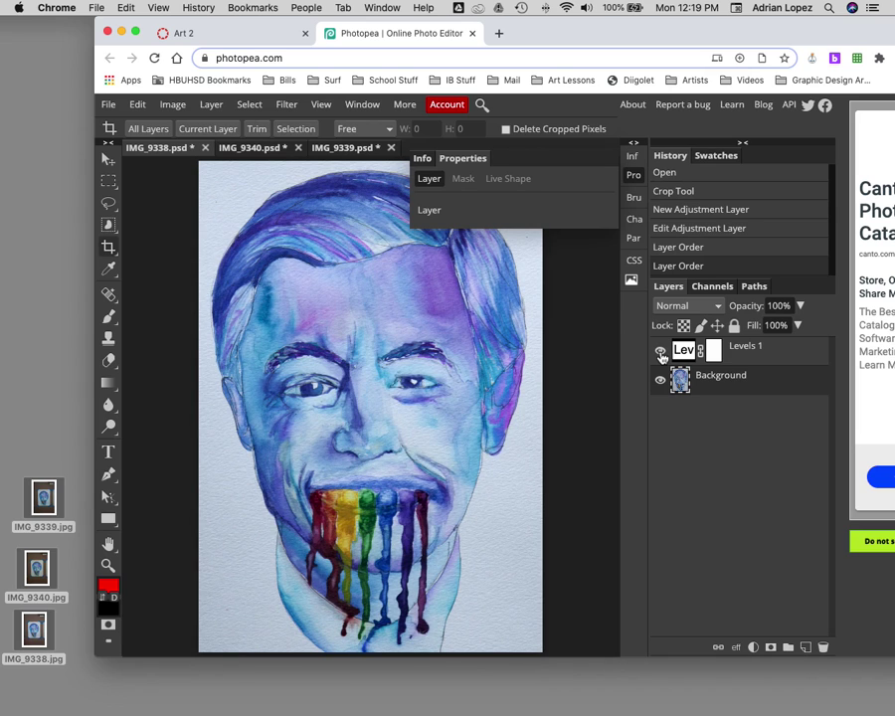
{"action": "left_click", "coordinate": [661, 355]}
{"action": "left_click", "coordinate": [661, 354]}
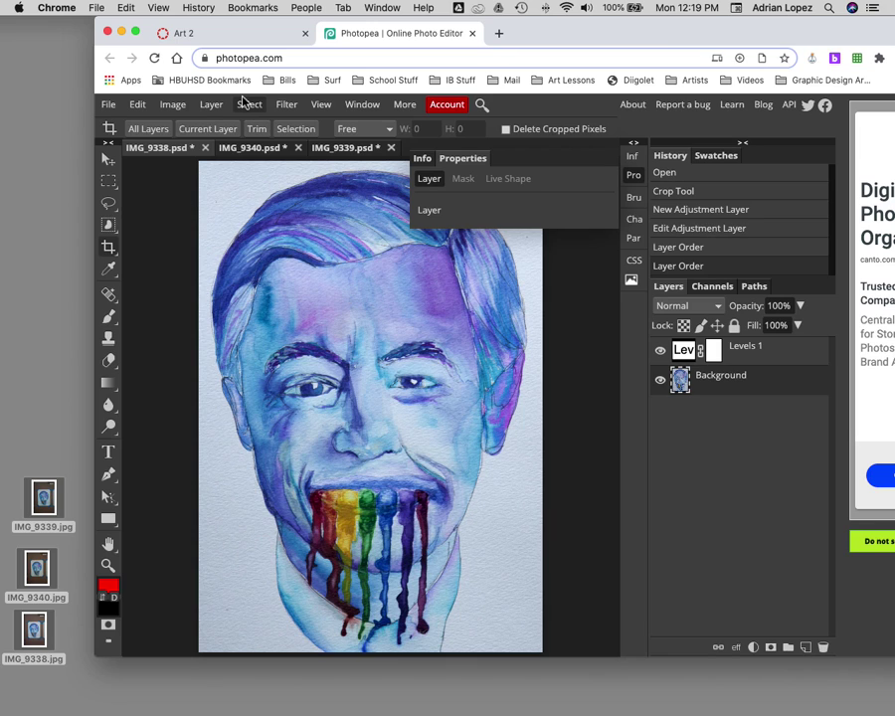
Add a Brightness/Contrast adjustment layer directly above the Background layer
{"action": "left_click", "coordinate": [207, 105]}
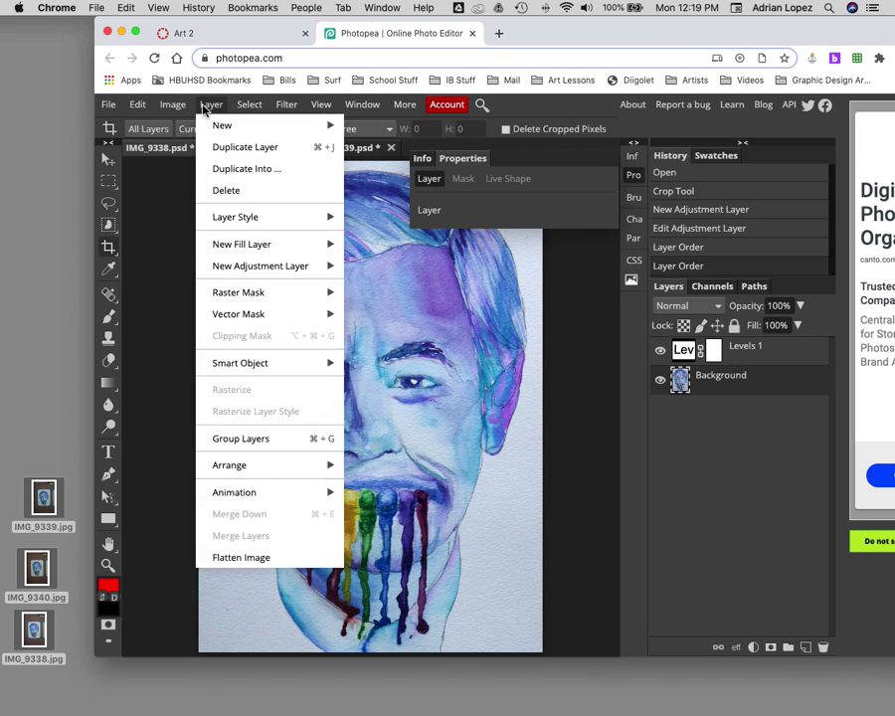
{"action": "mouse_move", "coordinate": [295, 264]}
{"action": "mouse_move", "coordinate": [259, 264]}
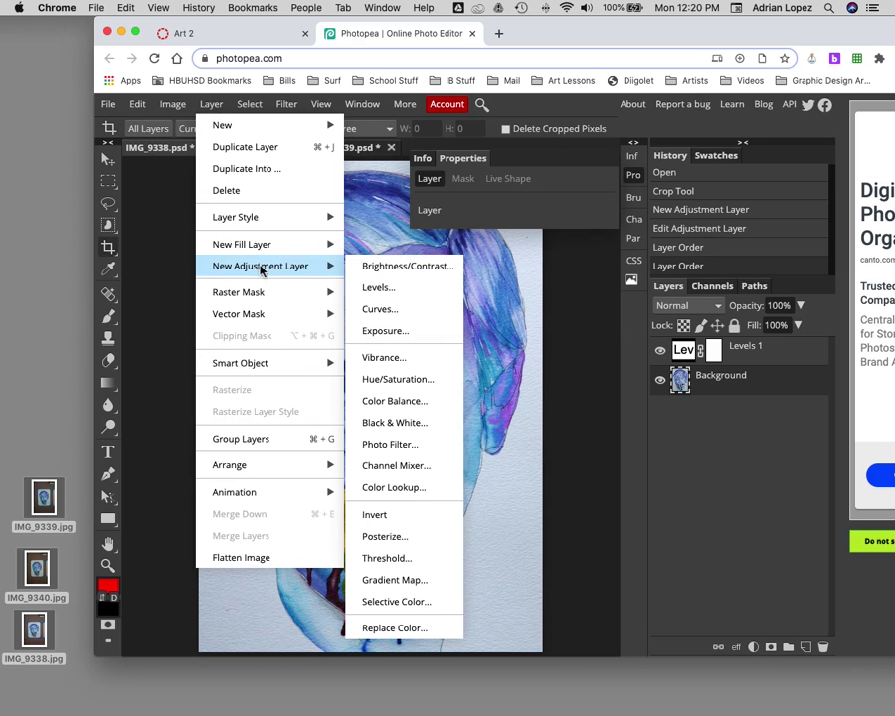
{"action": "left_click", "coordinate": [393, 270]}
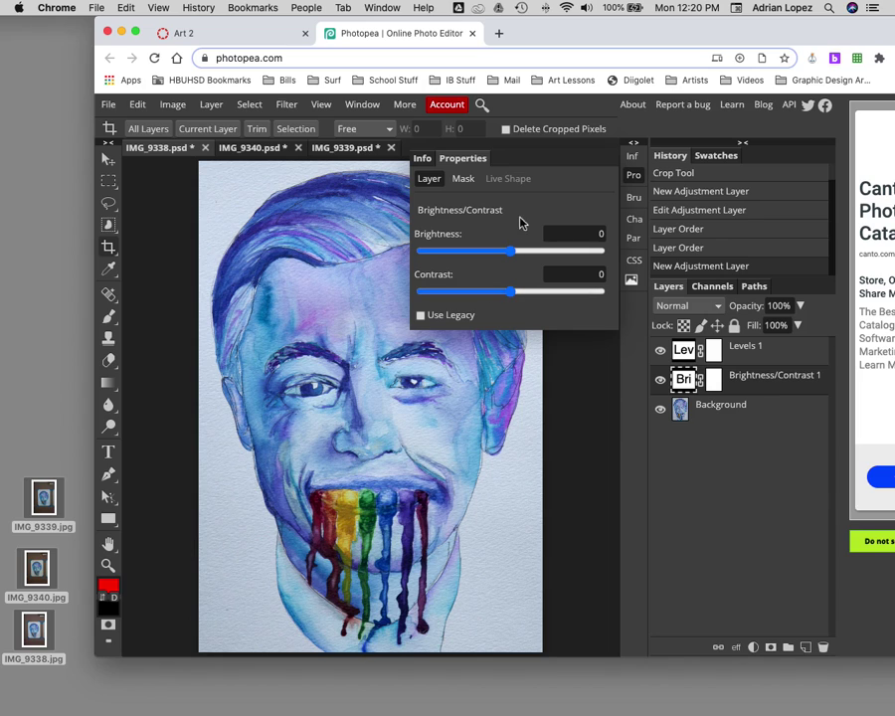
Try brightness values from 6 to 56 on the Brightness/Contrast layer and settle on 23
{"action": "mouse_move", "coordinate": [509, 256]}
{"action": "left_mouse_down"}
{"action": "mouse_move", "coordinate": [485, 256]}
{"action": "mouse_move", "coordinate": [624, 260]}
{"action": "mouse_move", "coordinate": [449, 254]}
{"action": "mouse_move", "coordinate": [524, 257]}
{"action": "left_mouse_up"}
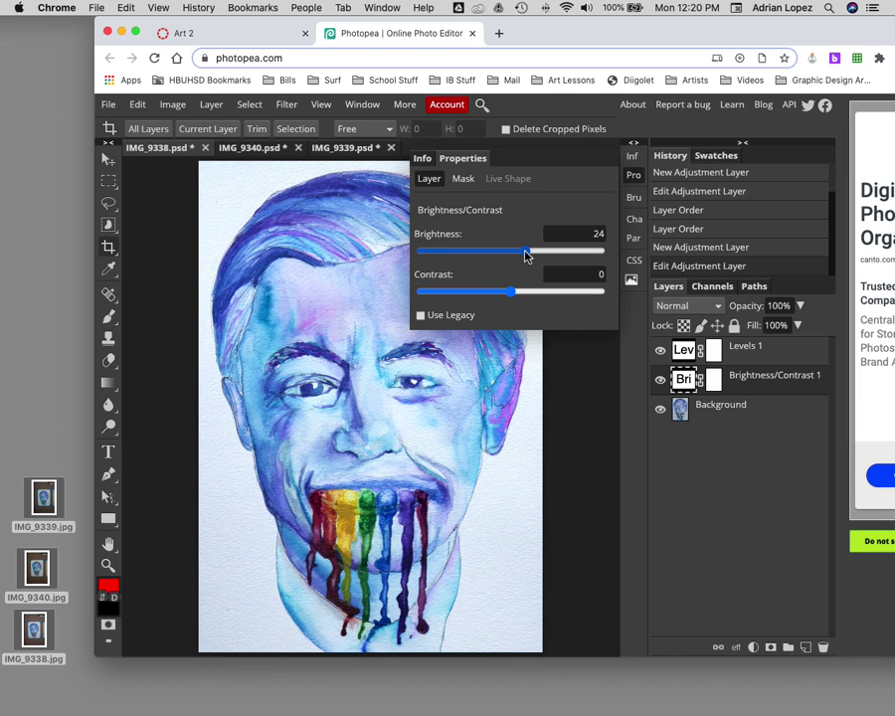
{"action": "left_click_drag", "start_coordinate": [525, 256], "coordinate": [545, 254]}
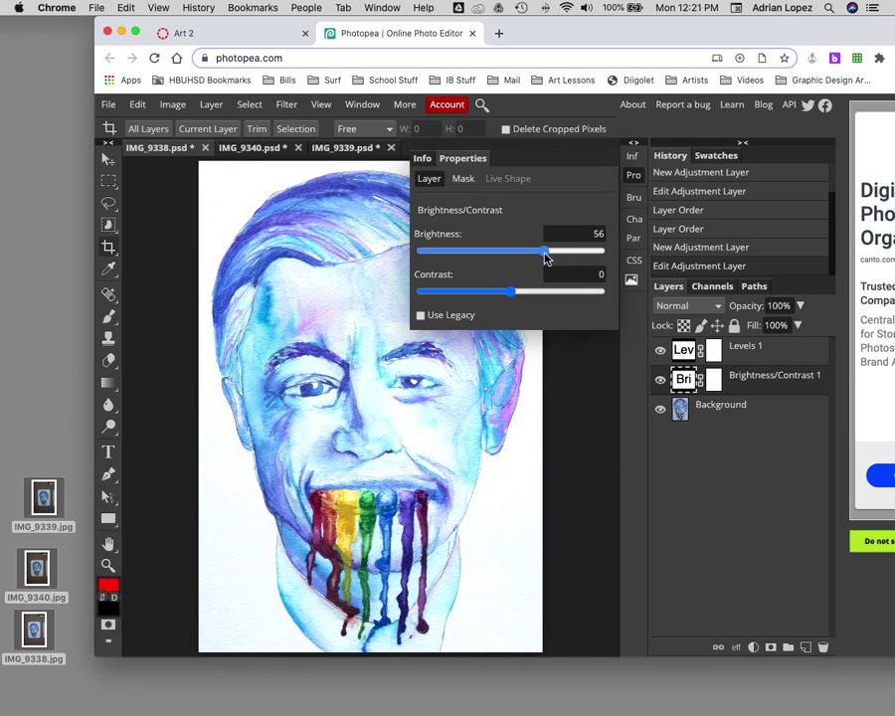
{"action": "left_click_drag", "start_coordinate": [545, 256], "coordinate": [530, 257]}
{"action": "left_click_drag", "start_coordinate": [527, 258], "coordinate": [516, 258]}
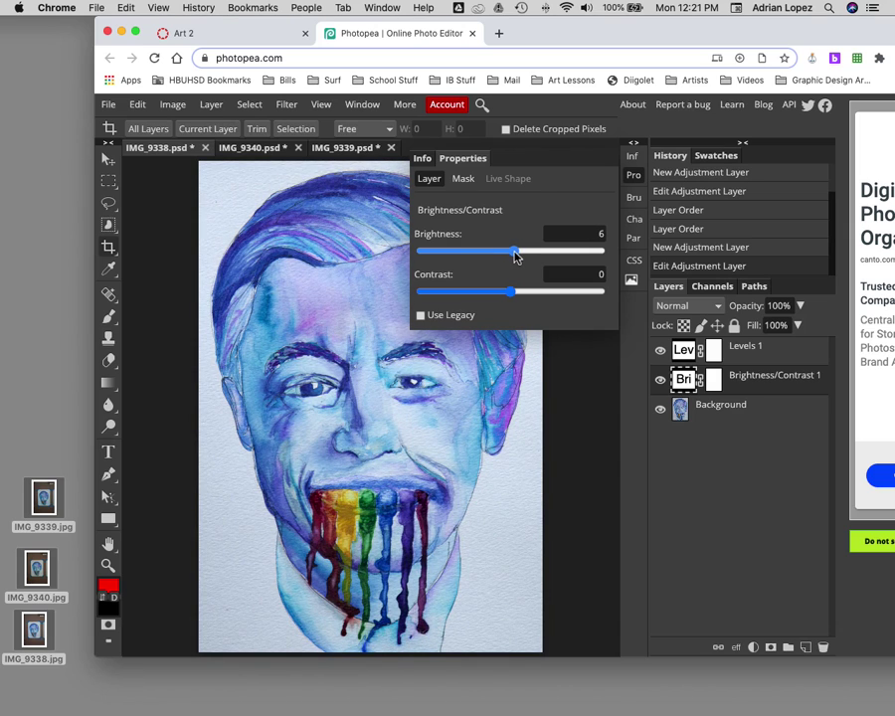
{"action": "left_click_drag", "start_coordinate": [515, 255], "coordinate": [526, 254]}
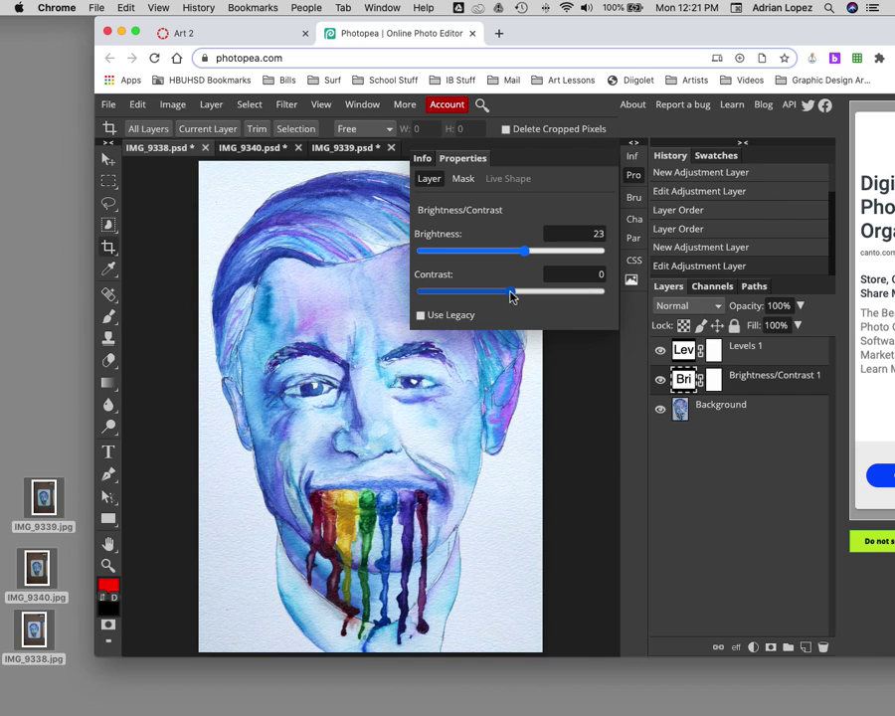
{"action": "left_click", "coordinate": [138, 105]}
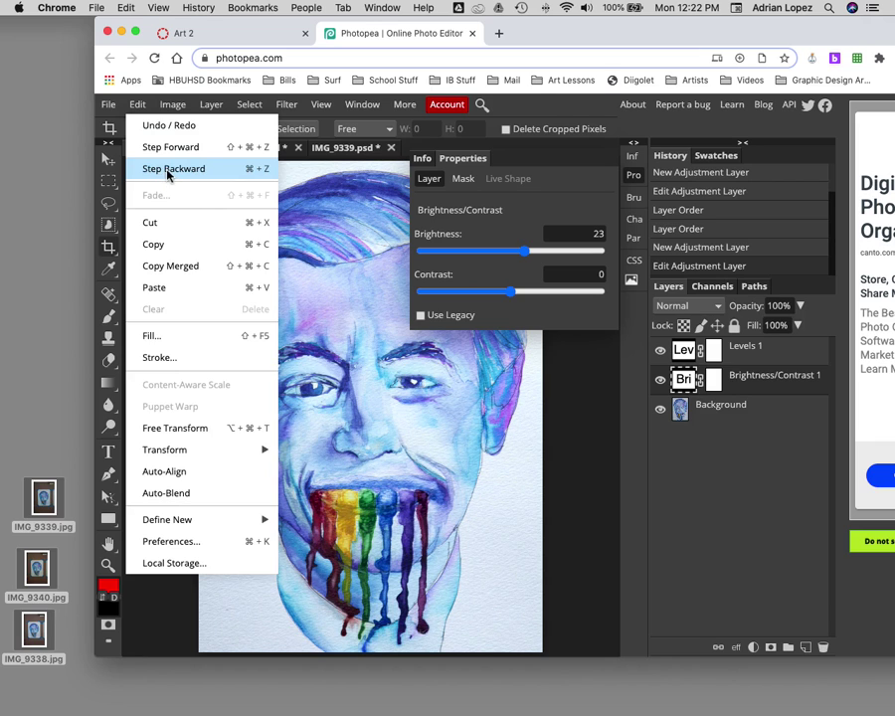
{"action": "mouse_move", "coordinate": [209, 103]}
{"action": "left_click", "coordinate": [168, 103]}
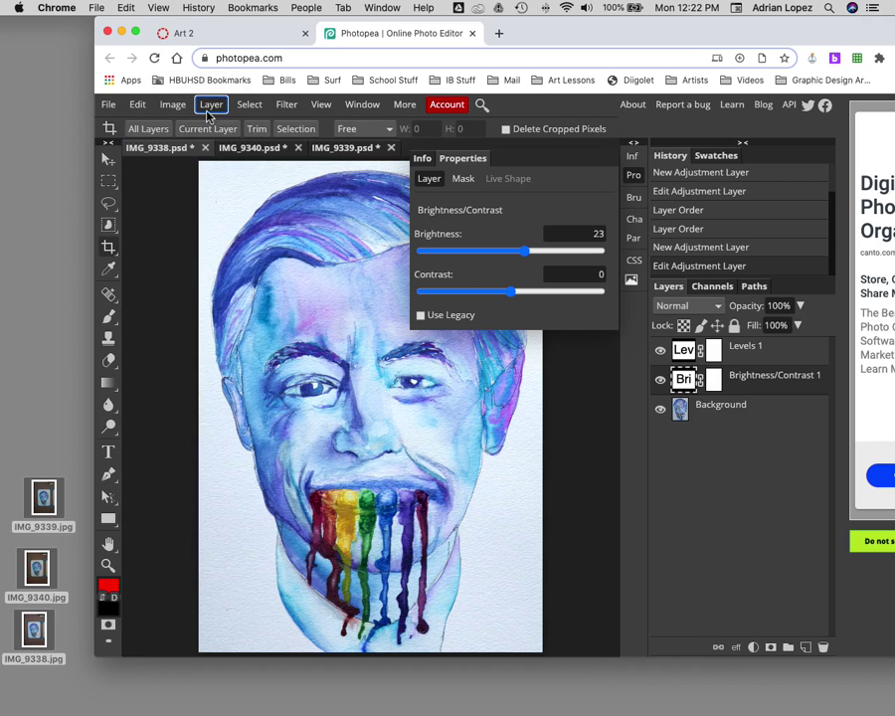
{"action": "left_click", "coordinate": [210, 104]}
{"action": "mouse_move", "coordinate": [278, 265]}
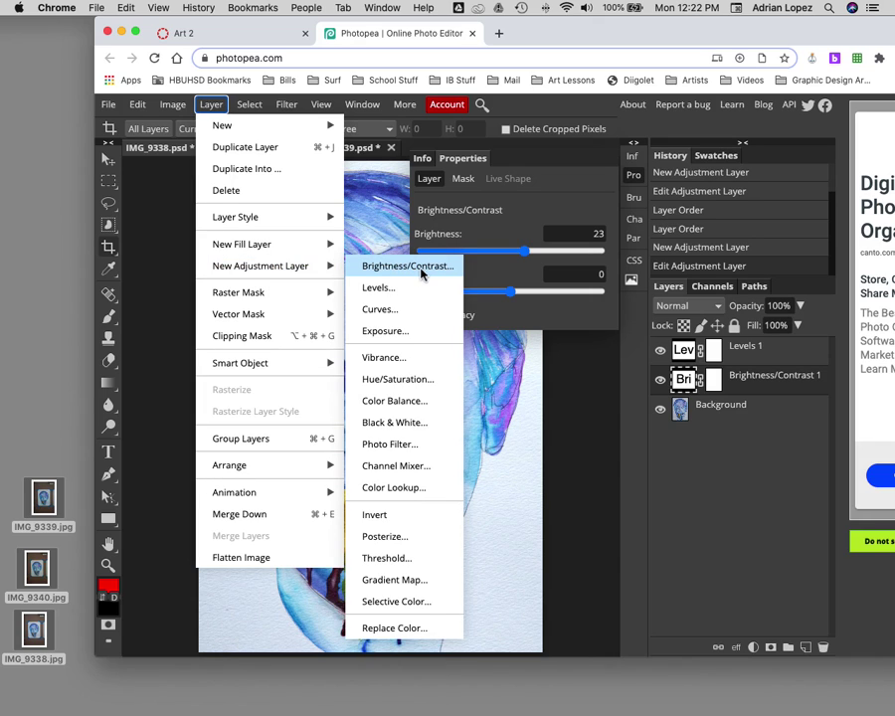
{"action": "left_click", "coordinate": [578, 308]}
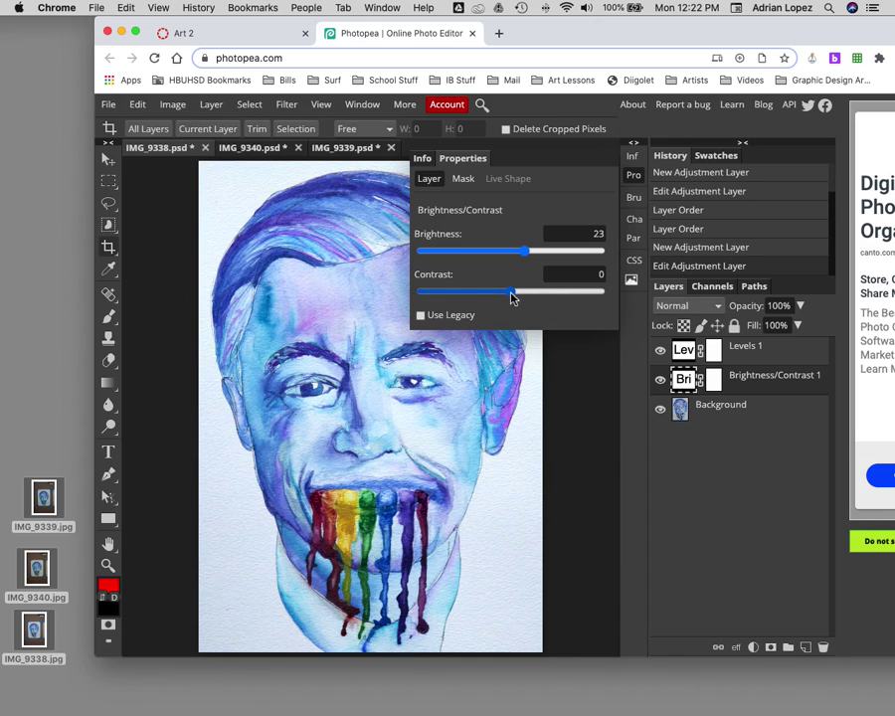
Try small contrast increases such as 4 and 5 on the Brightness/Contrast layer, and return the contrast to 0
{"action": "mouse_move", "coordinate": [528, 255]}
{"action": "left_mouse_down"}
{"action": "mouse_move", "coordinate": [489, 255]}
{"action": "mouse_move", "coordinate": [526, 256]}
{"action": "left_mouse_up"}
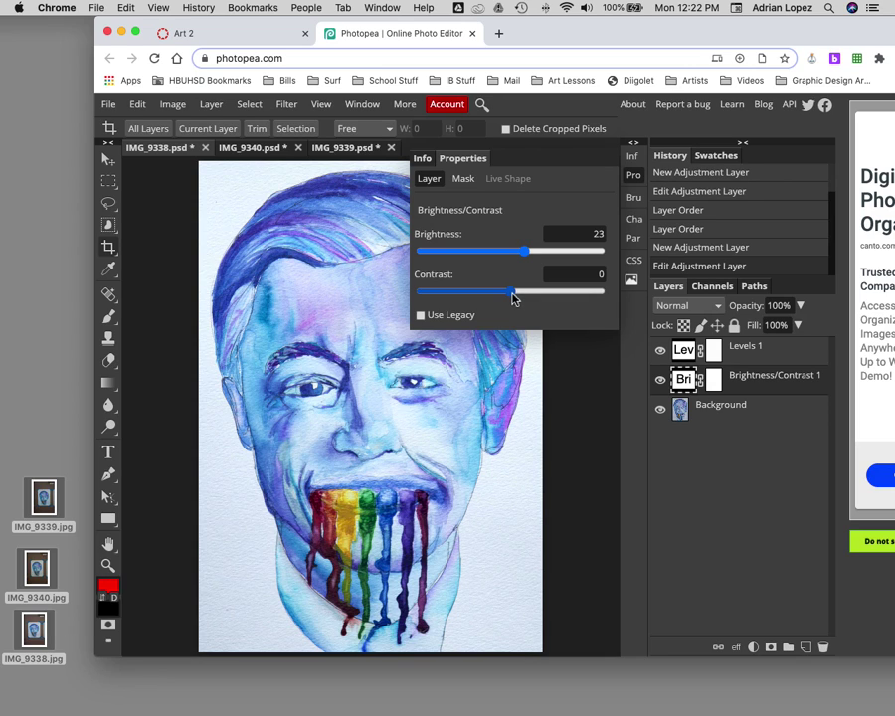
{"action": "mouse_move", "coordinate": [514, 298]}
{"action": "left_mouse_down"}
{"action": "mouse_move", "coordinate": [470, 299]}
{"action": "mouse_move", "coordinate": [546, 299]}
{"action": "mouse_move", "coordinate": [504, 303]}
{"action": "mouse_move", "coordinate": [523, 294]}
{"action": "mouse_move", "coordinate": [504, 303]}
{"action": "mouse_move", "coordinate": [516, 302]}
{"action": "left_mouse_up"}
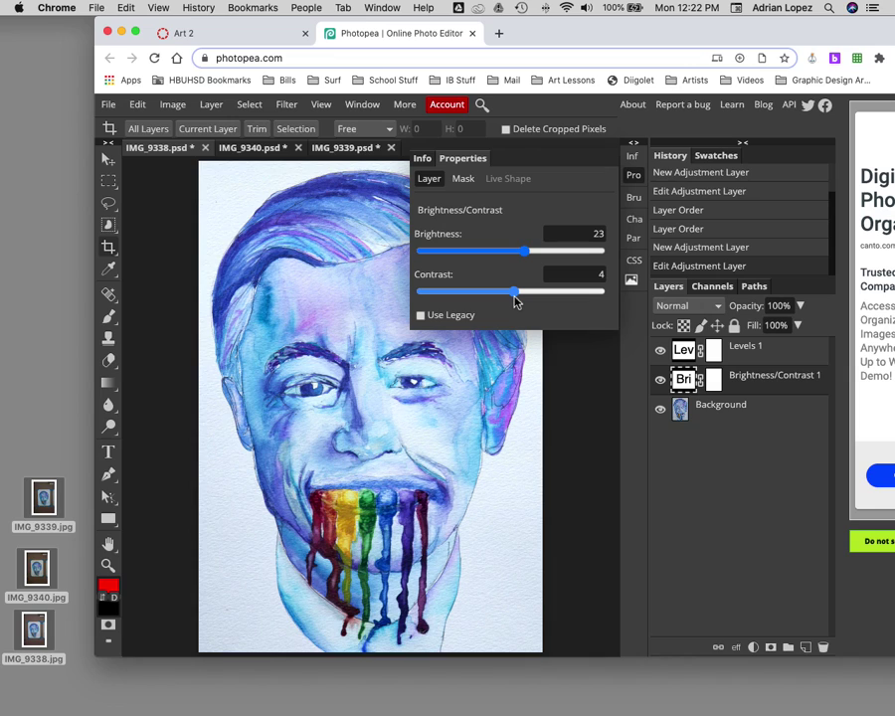
{"action": "left_click_drag", "start_coordinate": [514, 302], "coordinate": [517, 303]}
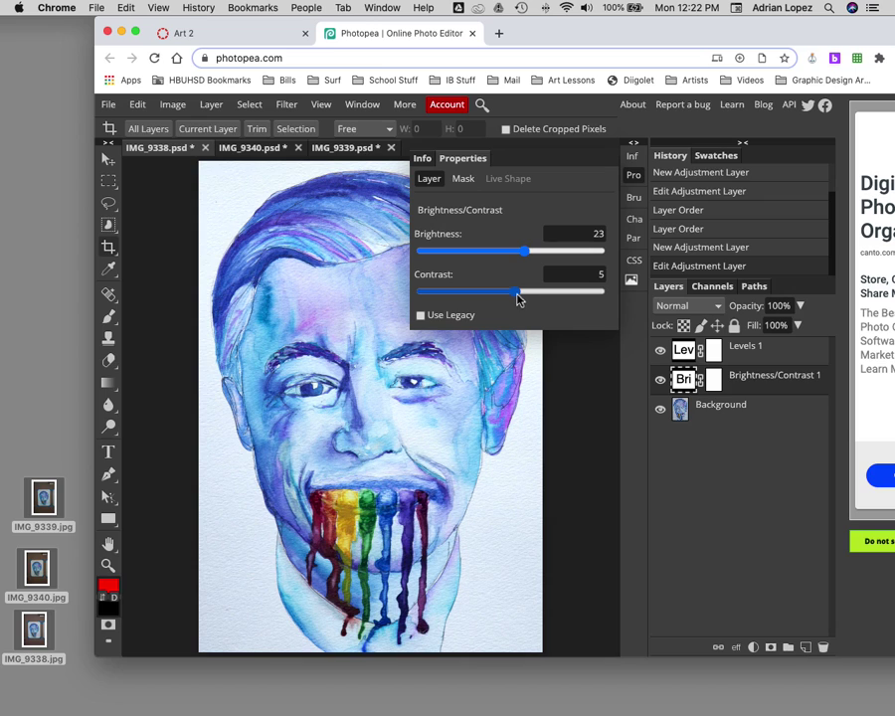
{"action": "left_click", "coordinate": [521, 299]}
{"action": "left_click_drag", "start_coordinate": [519, 298], "coordinate": [521, 298]}
{"action": "mouse_move", "coordinate": [524, 296]}
{"action": "left_mouse_down"}
{"action": "mouse_move", "coordinate": [607, 295]}
{"action": "mouse_move", "coordinate": [511, 298]}
{"action": "left_mouse_up"}
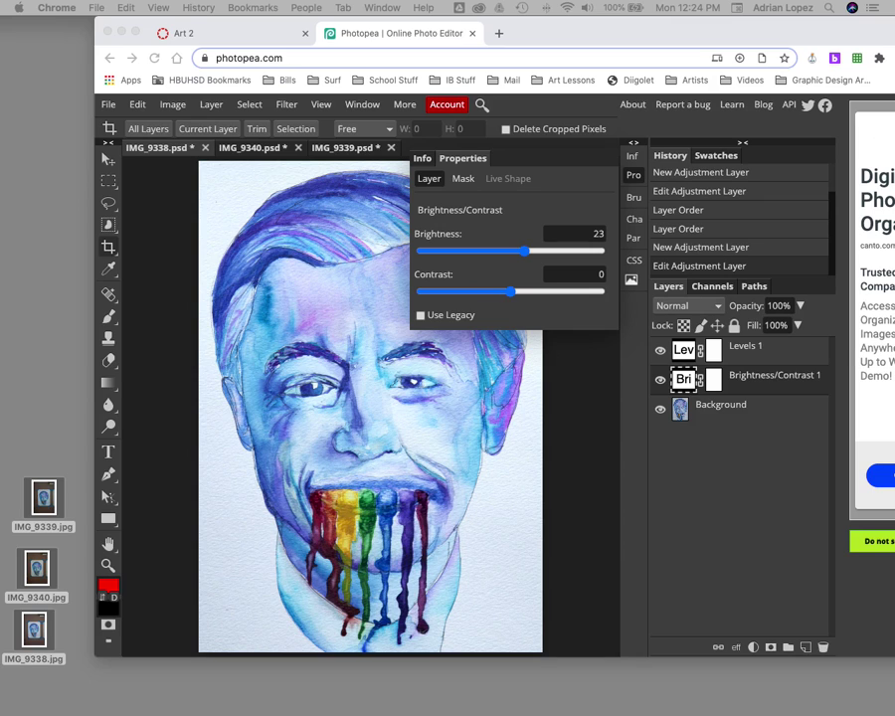
Add a Hue/Saturation adjustment layer above the Brightness/Contrast layer
{"action": "left_click", "coordinate": [211, 108]}
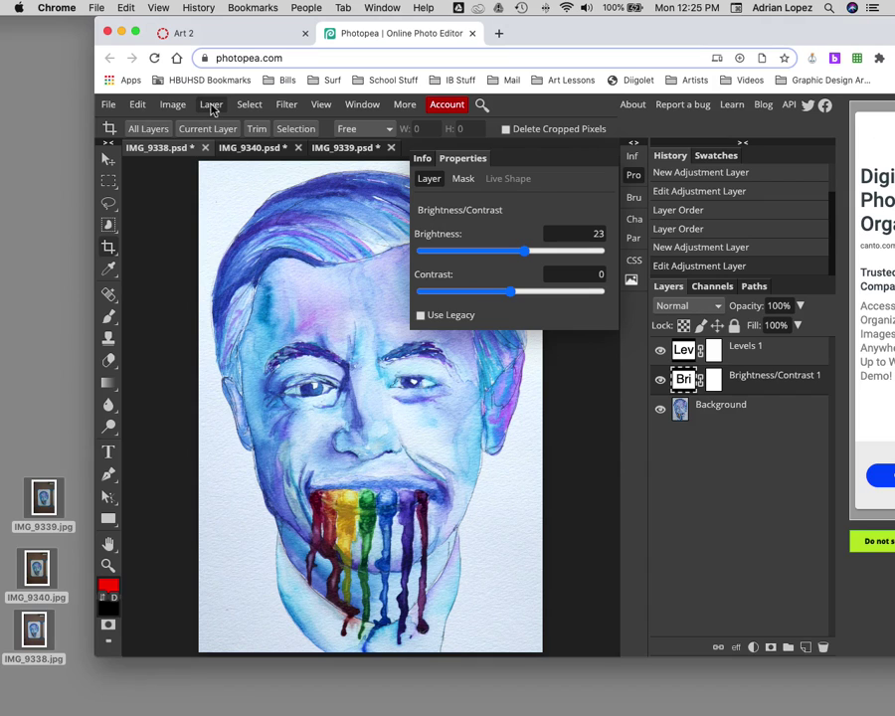
{"action": "left_click", "coordinate": [211, 105]}
{"action": "mouse_move", "coordinate": [282, 271]}
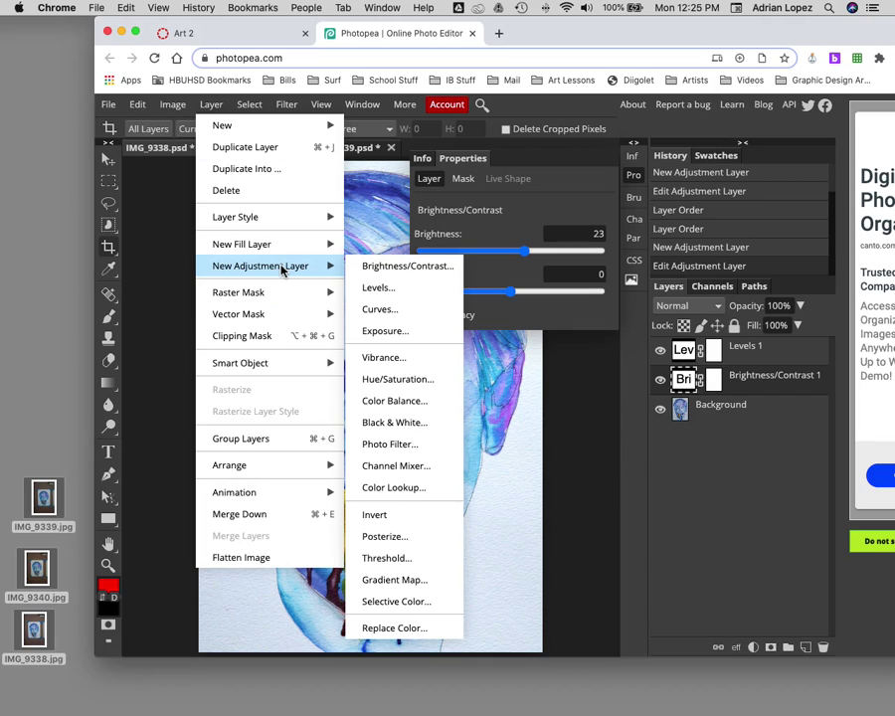
{"action": "left_click", "coordinate": [433, 383]}
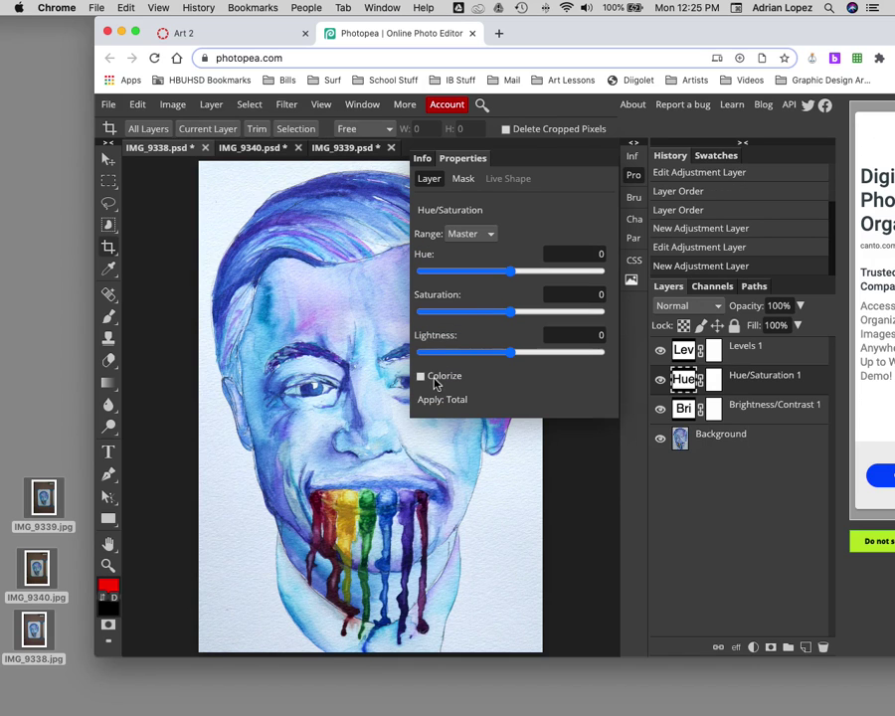
{"action": "left_click", "coordinate": [208, 106]}
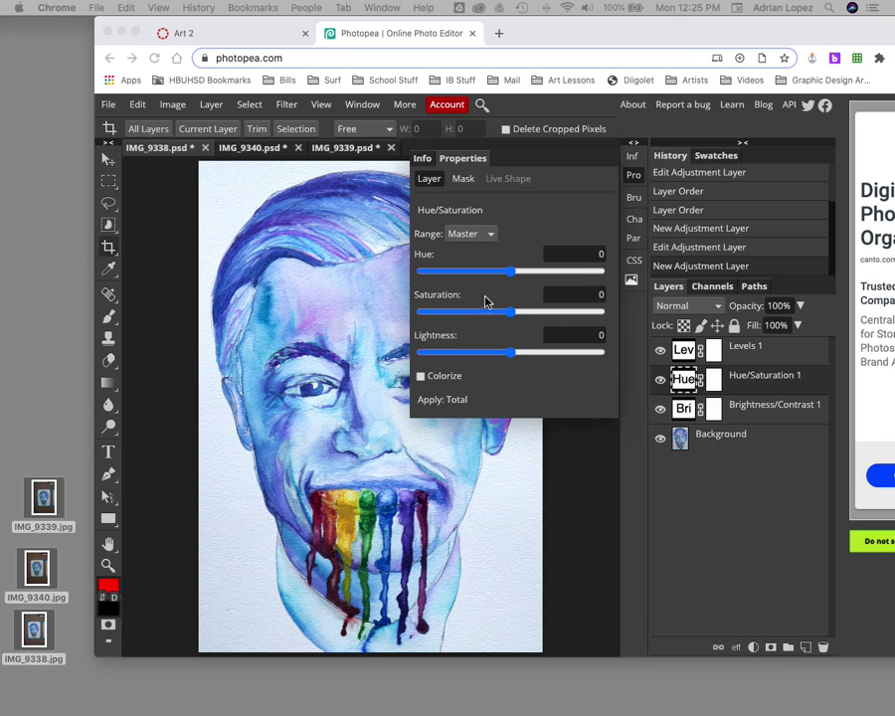
Preview the painting fully desaturated at -100, and set the Hue/Saturation layer's master saturation to 10
{"action": "left_click", "coordinate": [511, 315]}
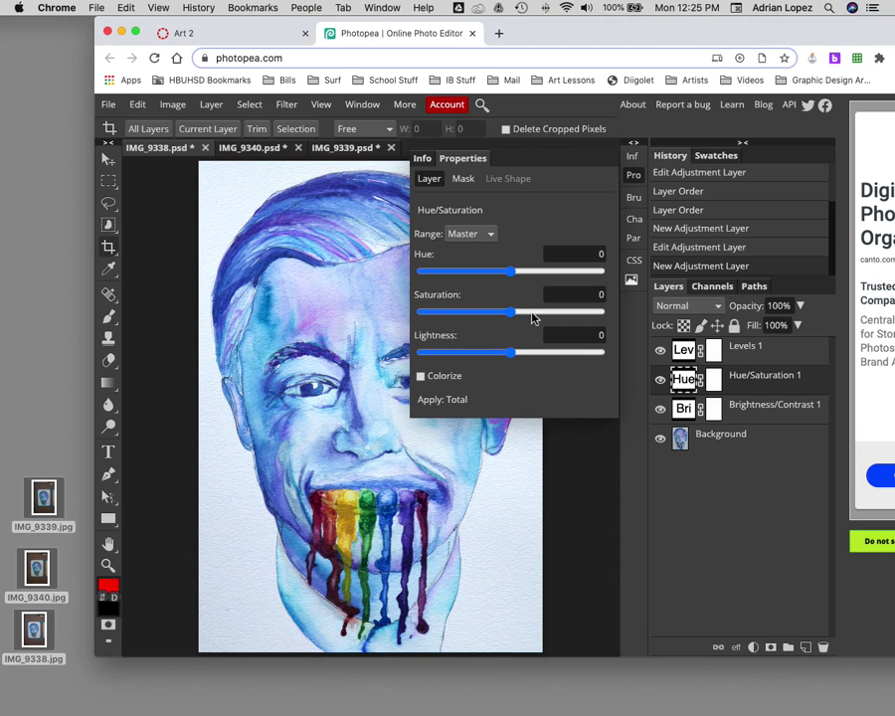
{"action": "left_click_drag", "start_coordinate": [512, 315], "coordinate": [399, 322]}
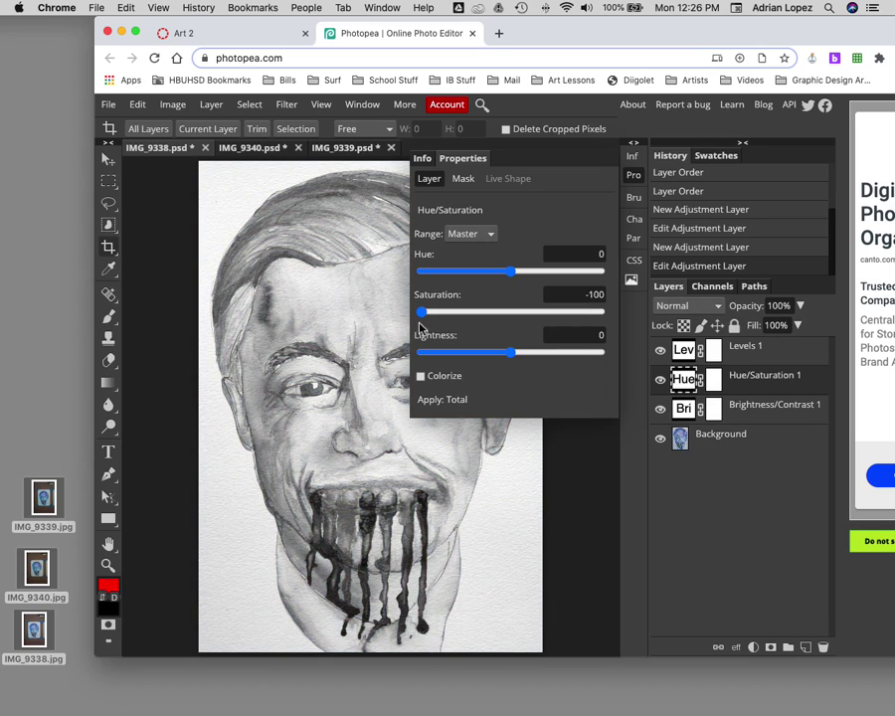
{"action": "left_click_drag", "start_coordinate": [427, 316], "coordinate": [525, 316]}
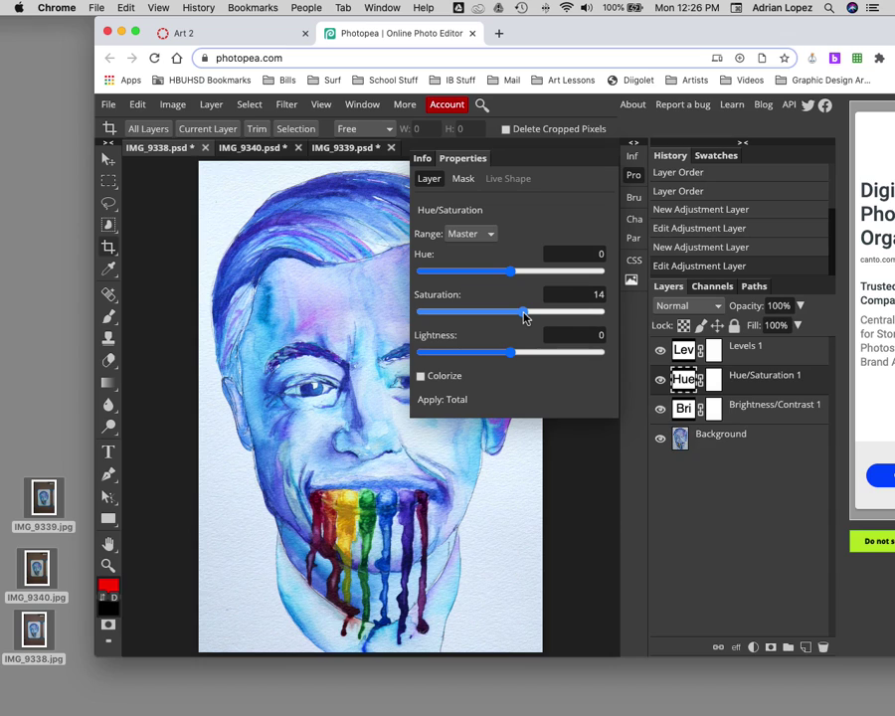
{"action": "left_click_drag", "start_coordinate": [524, 316], "coordinate": [525, 316]}
{"action": "mouse_move", "coordinate": [525, 316]}
{"action": "left_mouse_down"}
{"action": "mouse_move", "coordinate": [513, 311]}
{"action": "mouse_move", "coordinate": [521, 313]}
{"action": "left_mouse_up"}
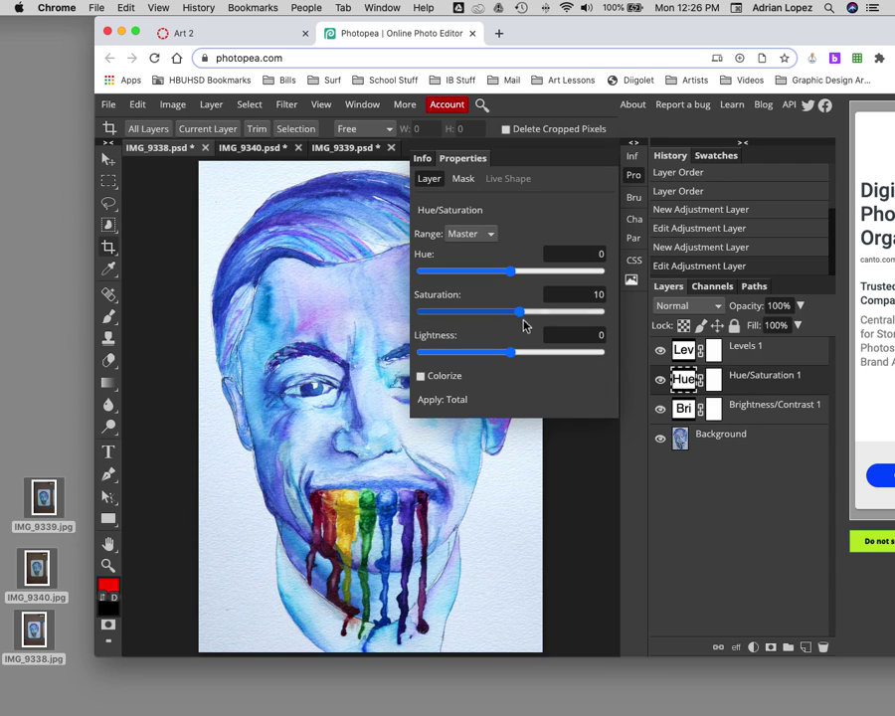
Try a lightness of 12 on the Hue/Saturation layer and return the lightness to 0
{"action": "mouse_move", "coordinate": [510, 279]}
{"action": "left_mouse_down"}
{"action": "mouse_move", "coordinate": [517, 276]}
{"action": "mouse_move", "coordinate": [503, 276]}
{"action": "mouse_move", "coordinate": [518, 276]}
{"action": "mouse_move", "coordinate": [481, 276]}
{"action": "mouse_move", "coordinate": [535, 279]}
{"action": "mouse_move", "coordinate": [481, 275]}
{"action": "mouse_move", "coordinate": [536, 278]}
{"action": "mouse_move", "coordinate": [512, 281]}
{"action": "left_mouse_up"}
{"action": "mouse_move", "coordinate": [509, 352]}
{"action": "left_mouse_down"}
{"action": "mouse_move", "coordinate": [541, 356]}
{"action": "mouse_move", "coordinate": [490, 357]}
{"action": "mouse_move", "coordinate": [511, 359]}
{"action": "left_mouse_up"}
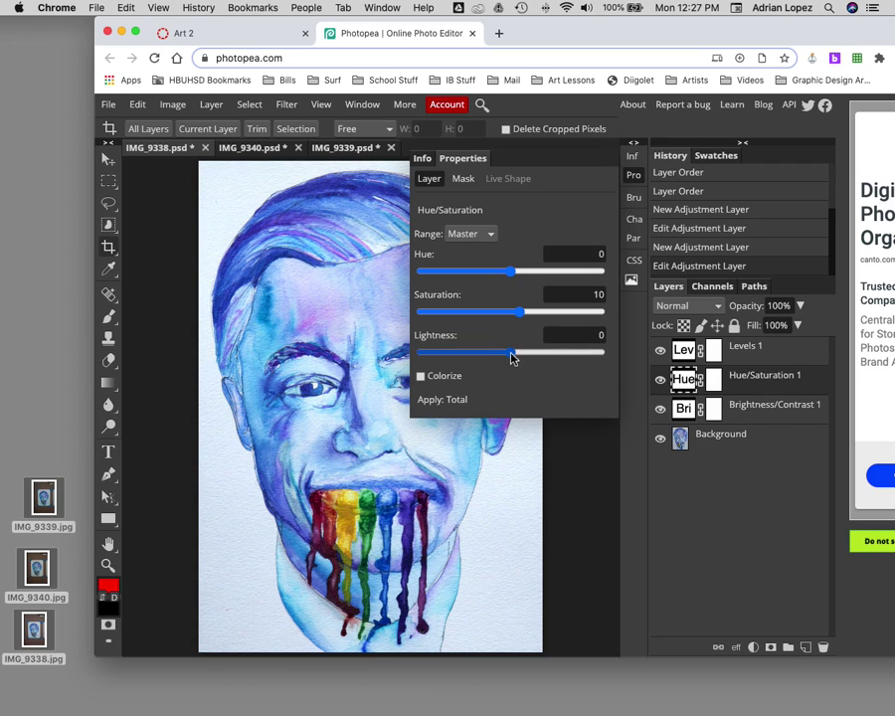
{"action": "left_click", "coordinate": [596, 335]}
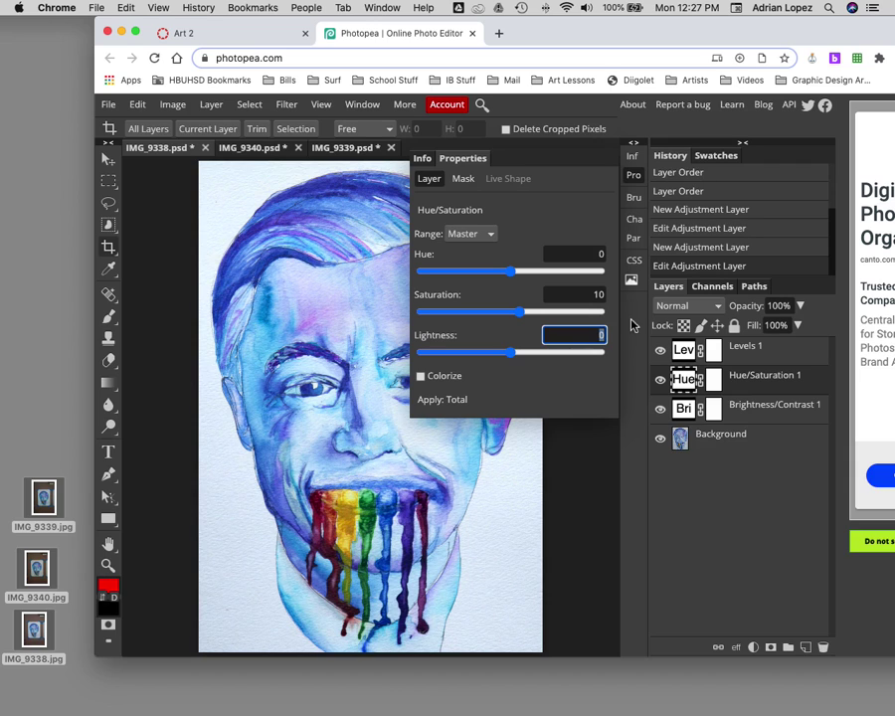
{"action": "type", "text": "12"}
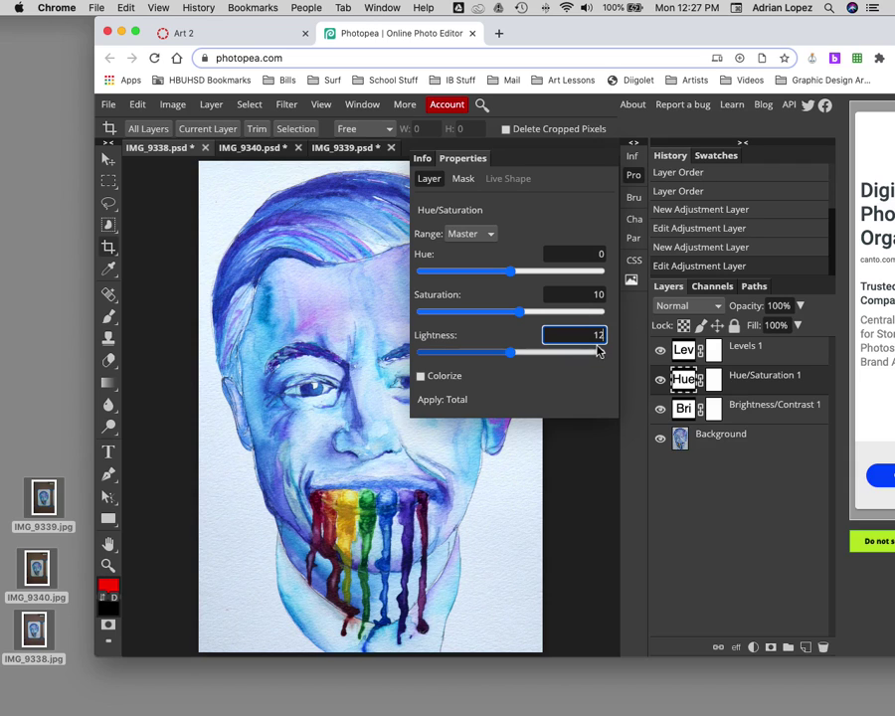
{"action": "left_click", "coordinate": [594, 379]}
{"action": "left_click", "coordinate": [586, 336]}
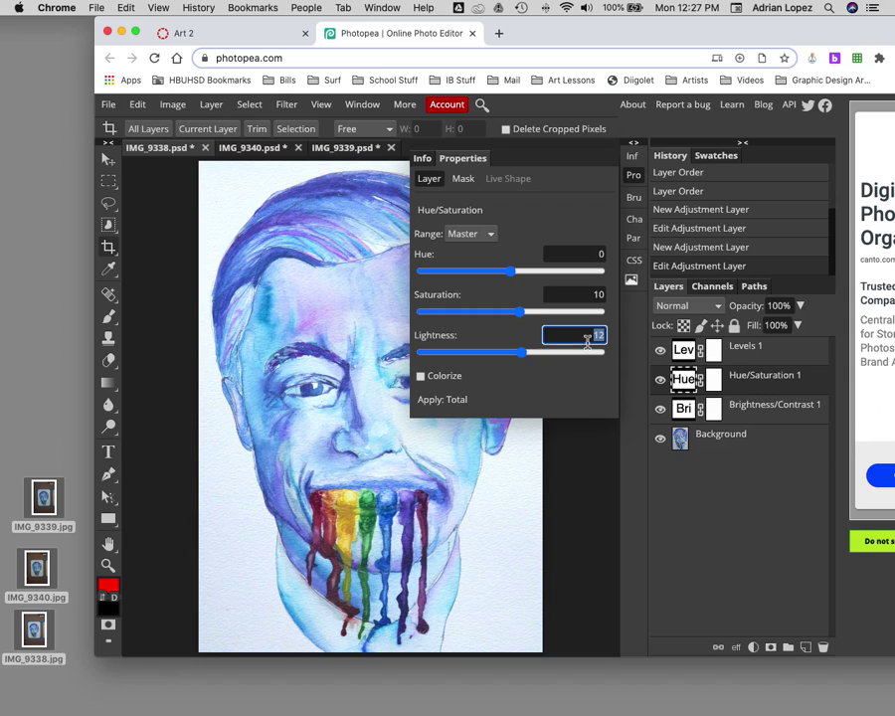
{"action": "type", "text": "0"}
{"action": "left_click", "coordinate": [552, 373]}
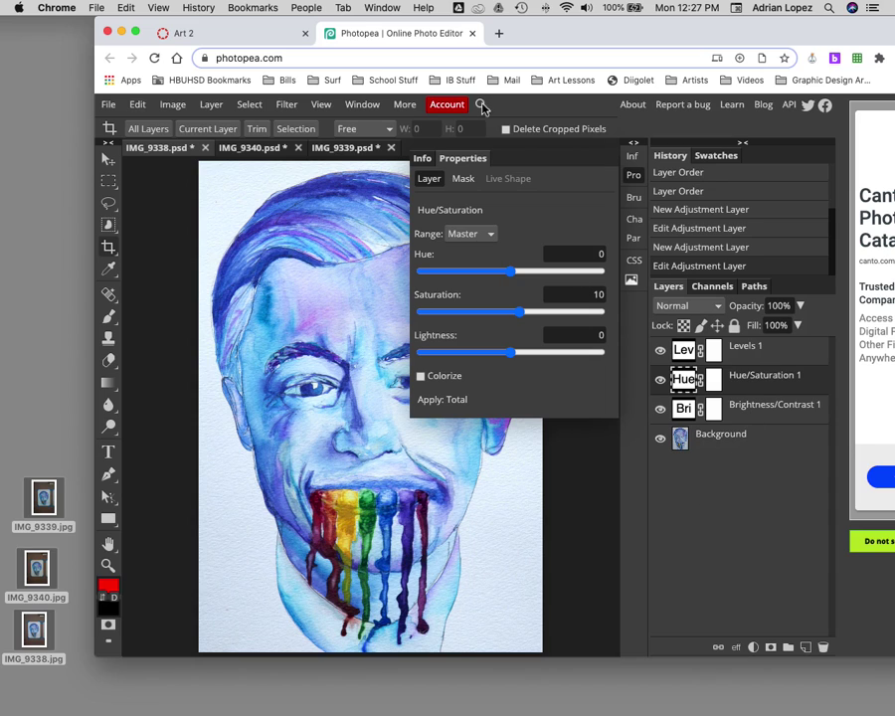
Select the Background layer and toggle the Levels, Hue/Saturation and Brightness/Contrast layers off and on to compare each adjustment's effect on the painting
{"action": "left_click", "coordinate": [750, 447]}
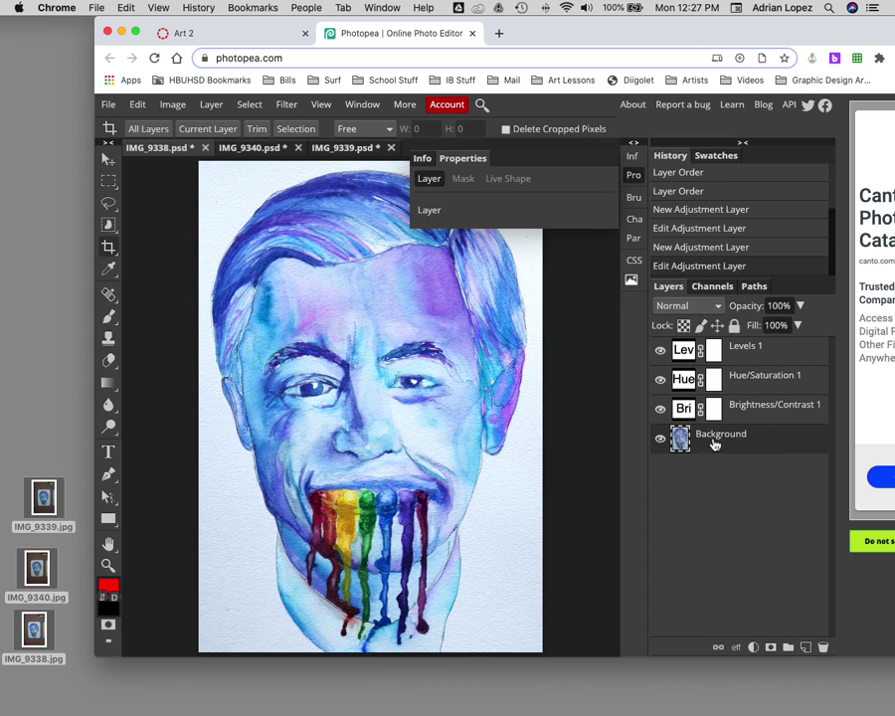
{"action": "left_click", "coordinate": [660, 350]}
{"action": "left_click", "coordinate": [660, 351]}
{"action": "left_click", "coordinate": [660, 352]}
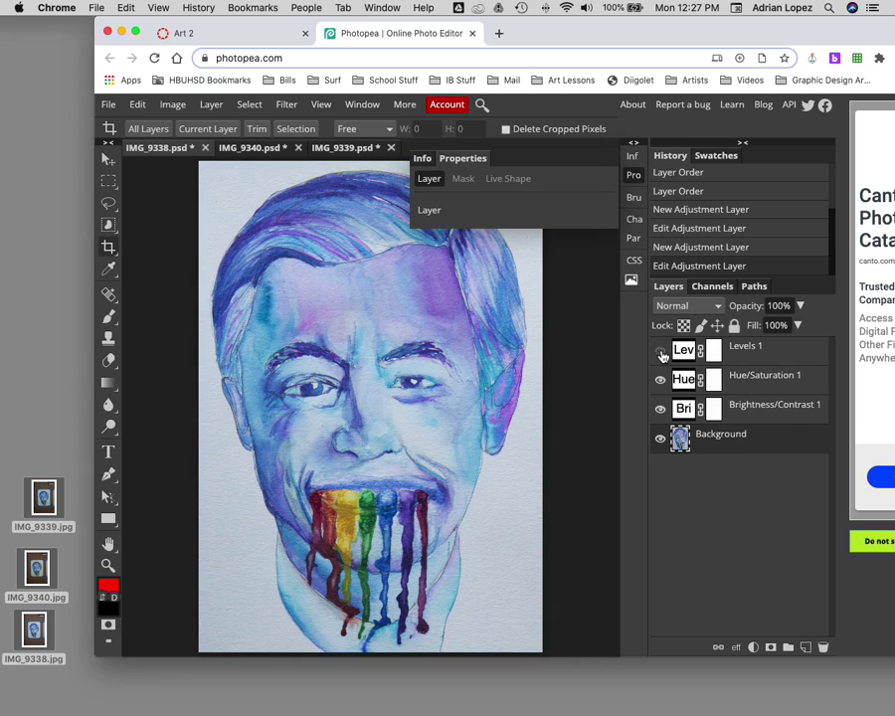
{"action": "left_click", "coordinate": [660, 352]}
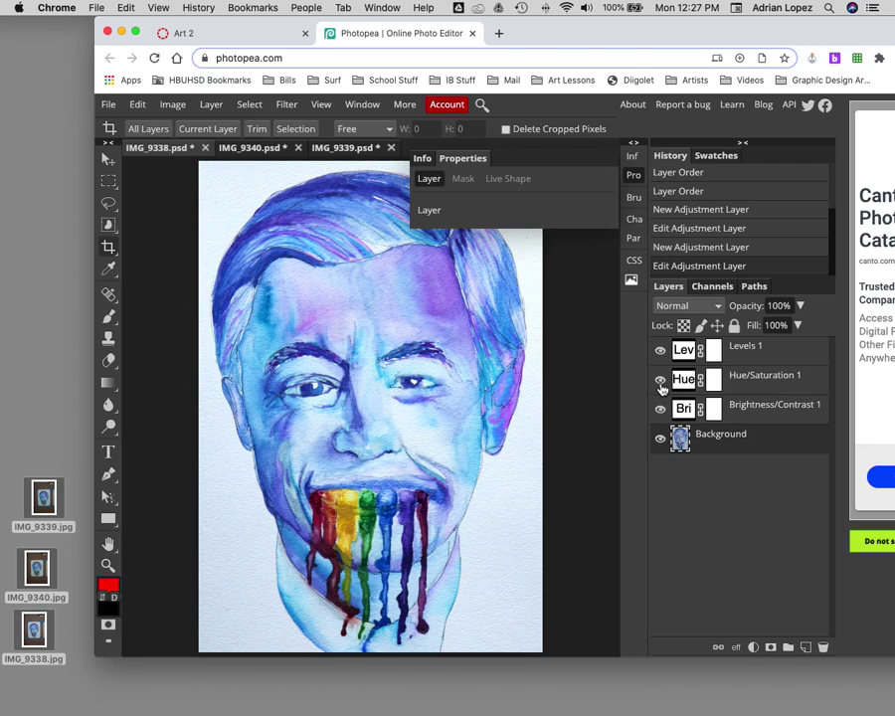
{"action": "left_click", "coordinate": [660, 379]}
{"action": "left_click", "coordinate": [661, 382]}
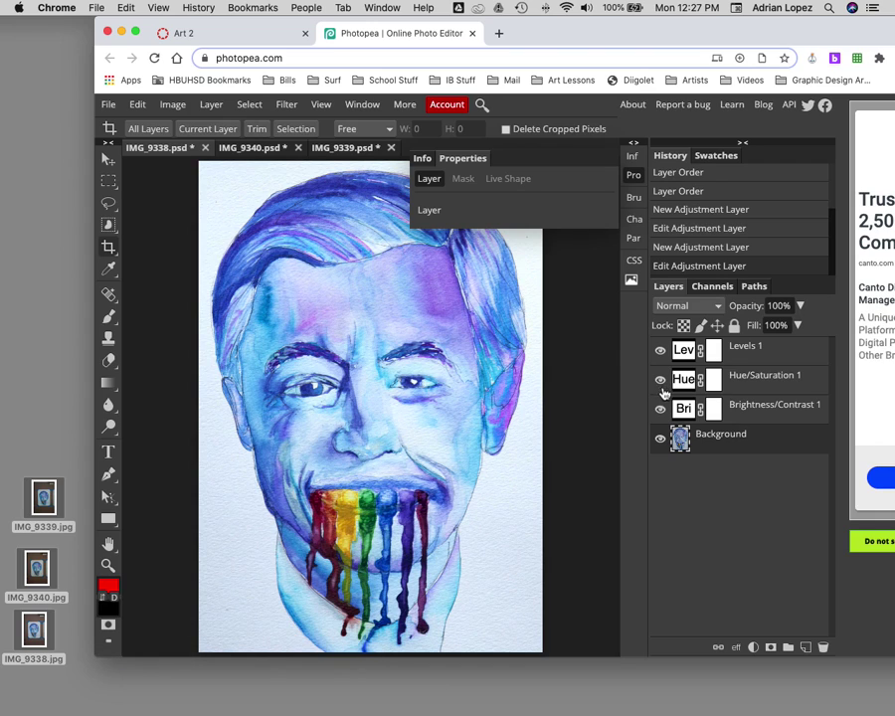
{"action": "left_click", "coordinate": [659, 409]}
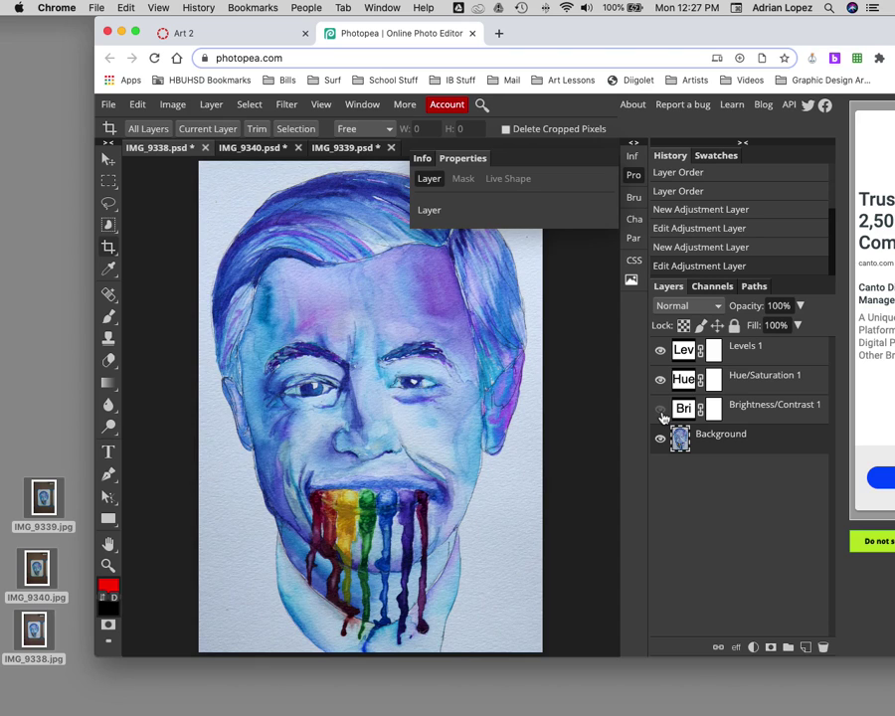
{"action": "left_click", "coordinate": [661, 412]}
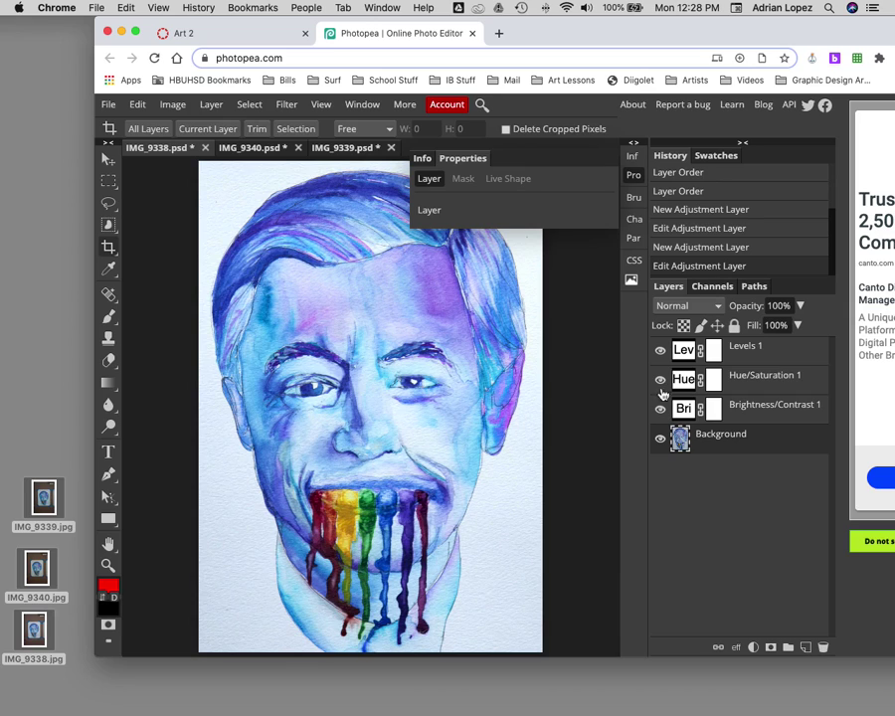
{"action": "left_click", "coordinate": [661, 381]}
{"action": "left_click", "coordinate": [661, 382]}
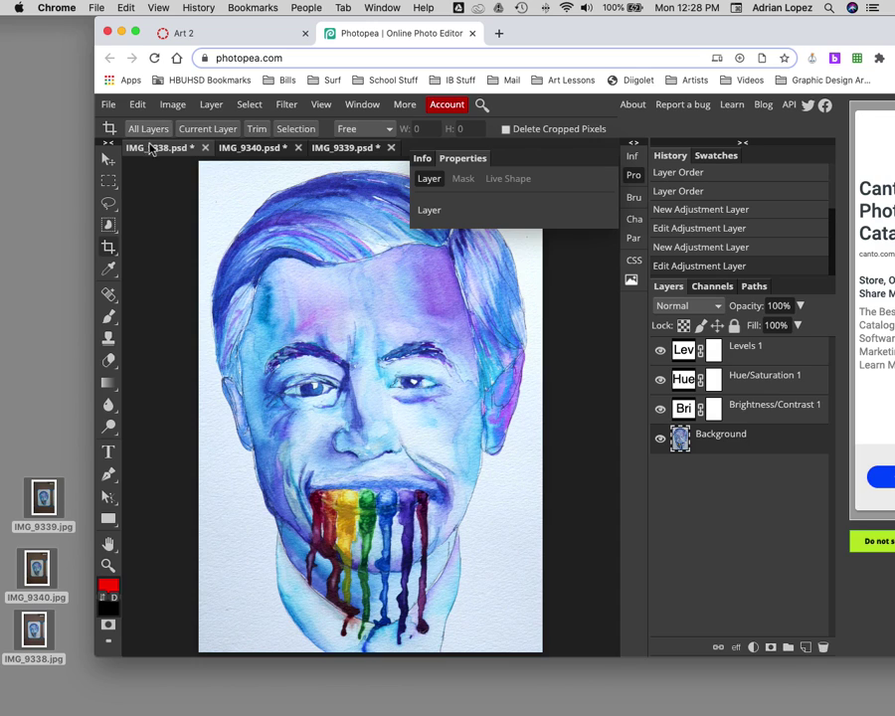
Start a JPG export of IMG_9338, preview the compression at 38% and 7% quality, and set the quality to 100%
{"action": "left_click", "coordinate": [107, 103]}
{"action": "mouse_move", "coordinate": [167, 288]}
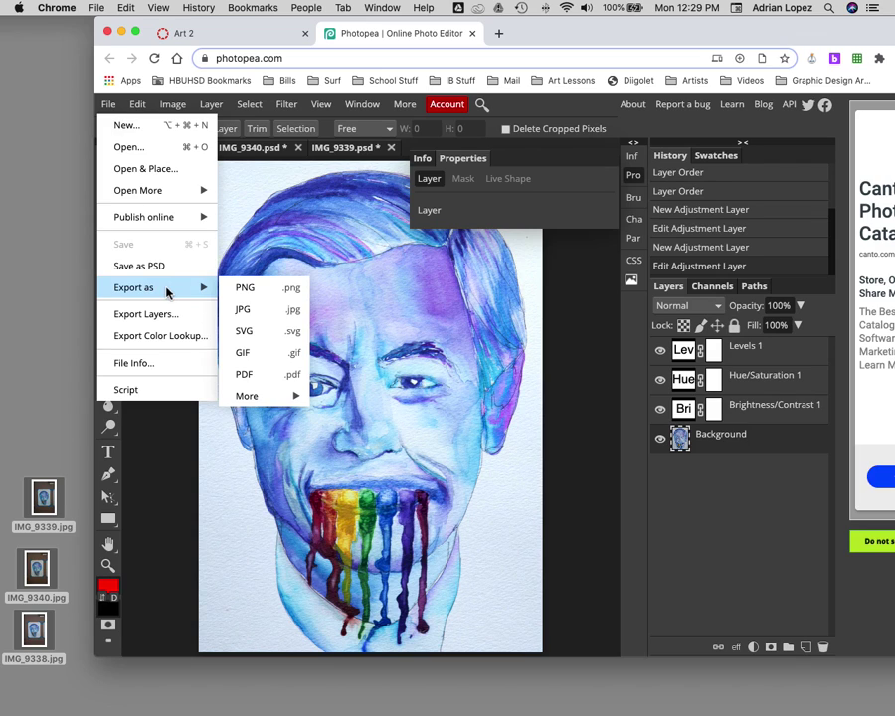
{"action": "left_click", "coordinate": [257, 311]}
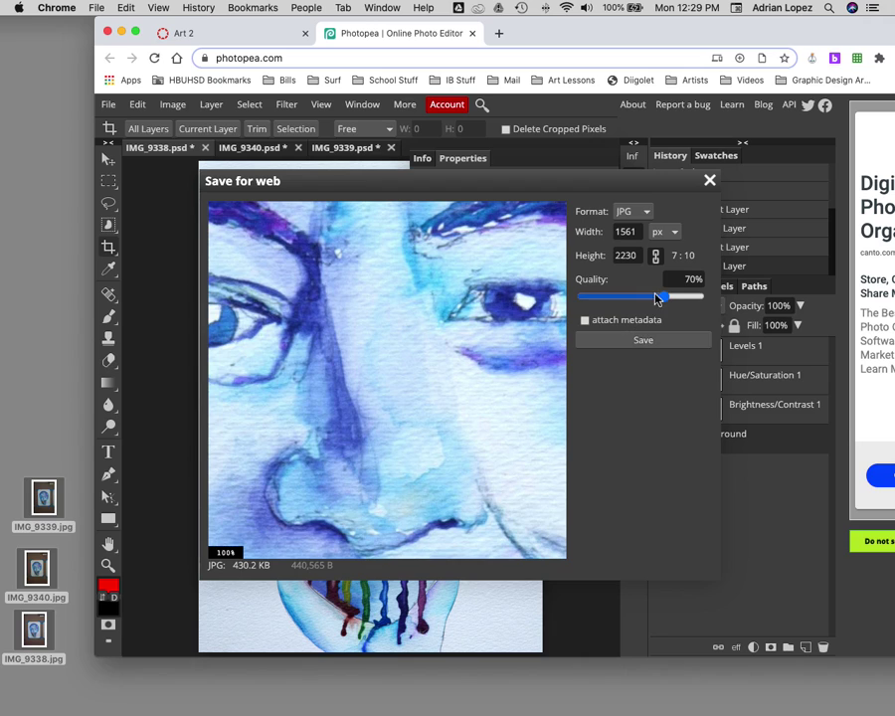
{"action": "left_click_drag", "start_coordinate": [657, 293], "coordinate": [629, 305]}
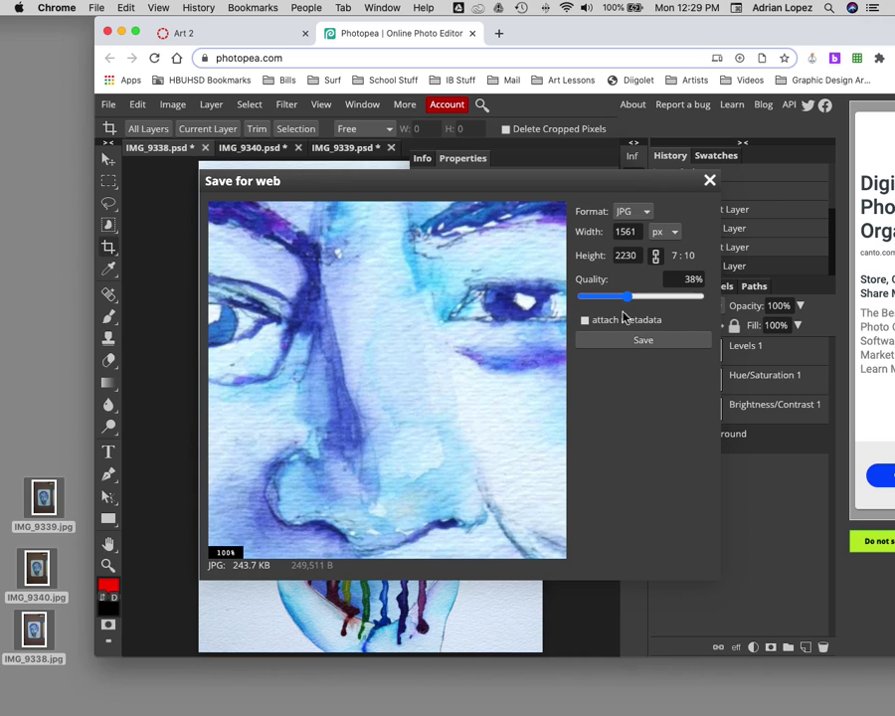
{"action": "left_click_drag", "start_coordinate": [426, 349], "coordinate": [380, 386]}
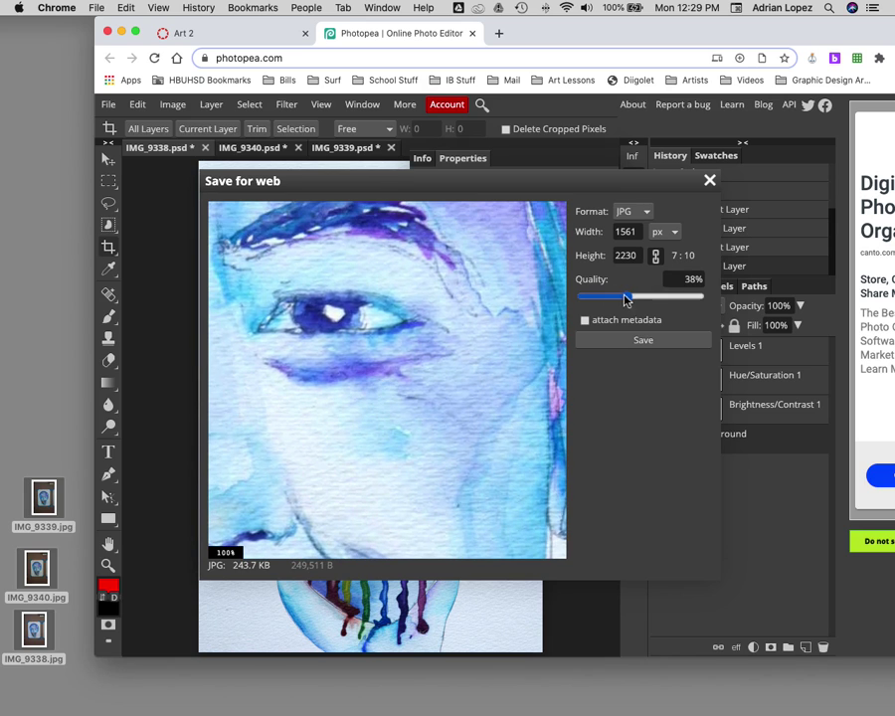
{"action": "left_click_drag", "start_coordinate": [627, 301], "coordinate": [588, 301]}
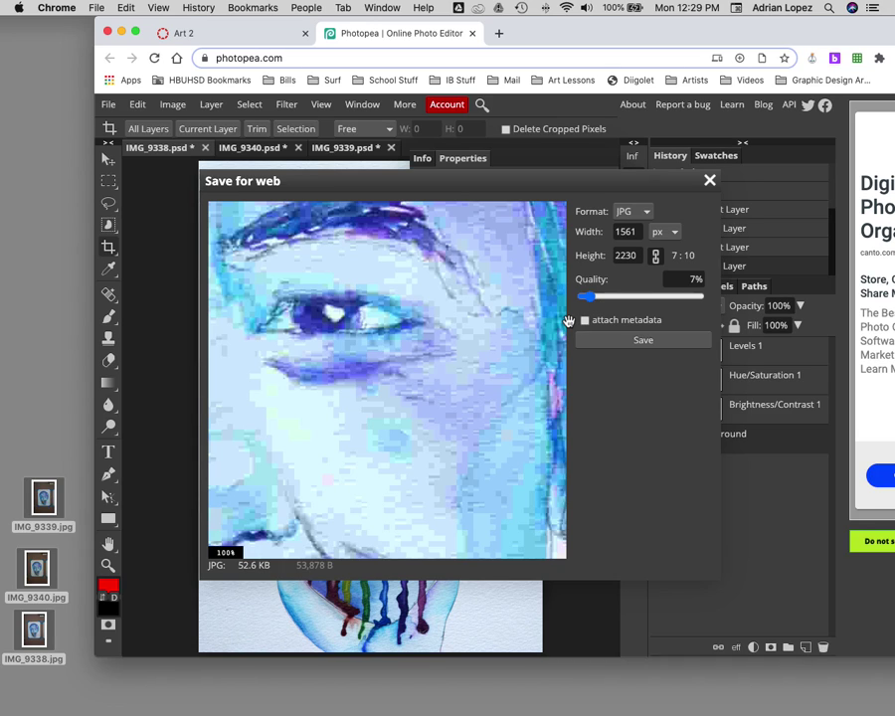
{"action": "left_click_drag", "start_coordinate": [590, 298], "coordinate": [705, 302]}
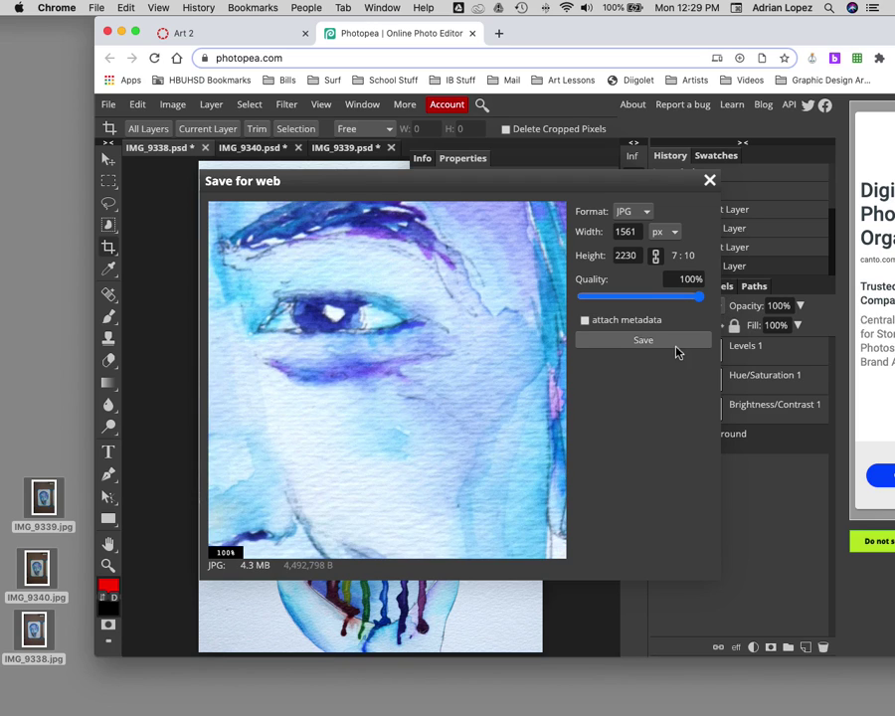
Review the available export formats while keeping JPG, switch the size unit to inches, and save the exported image
{"action": "left_click", "coordinate": [641, 212]}
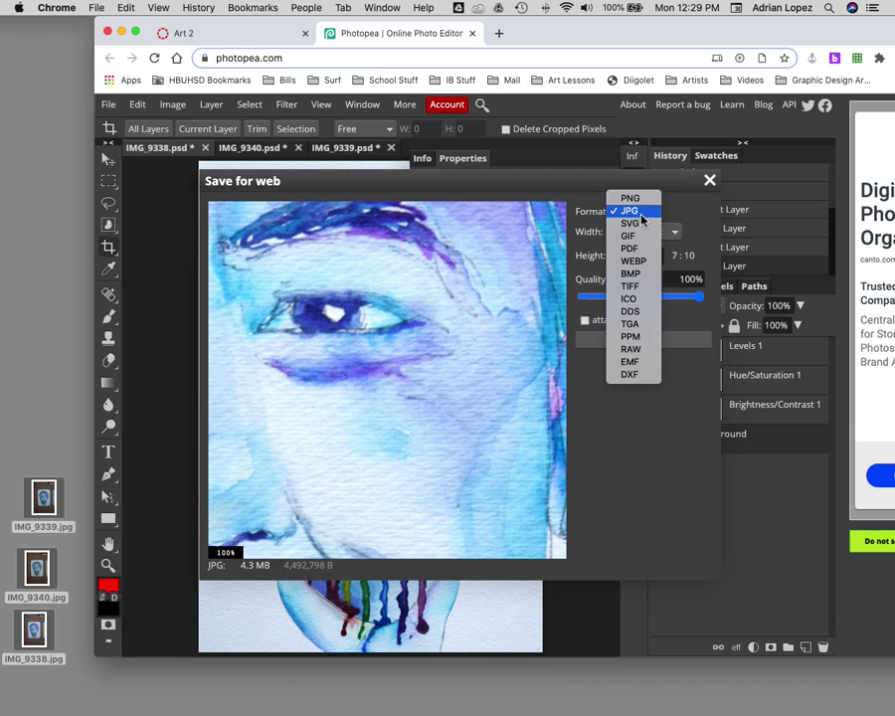
{"action": "left_click", "coordinate": [683, 214]}
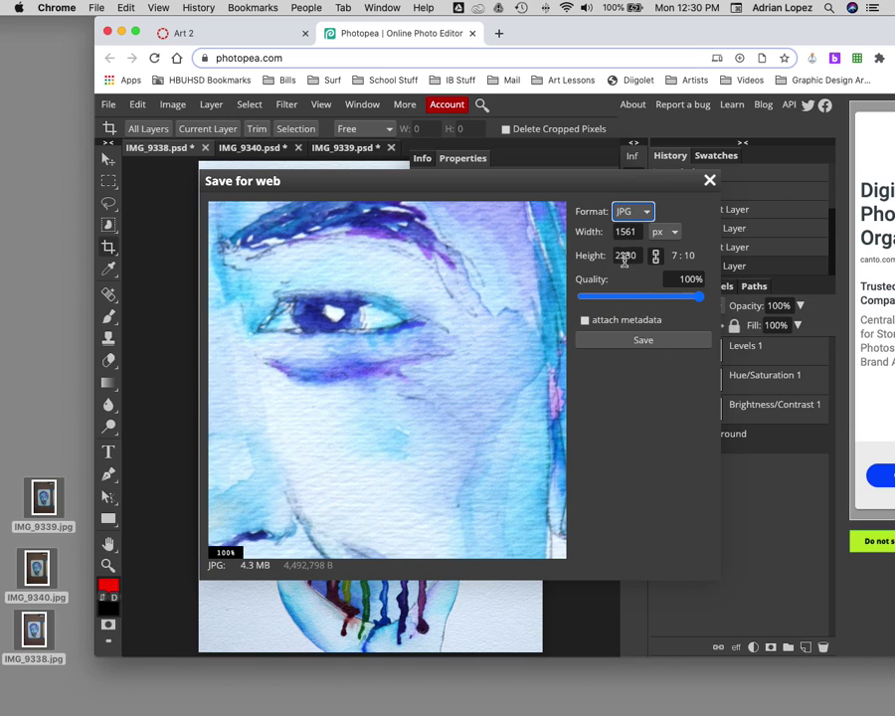
{"action": "left_click", "coordinate": [672, 240]}
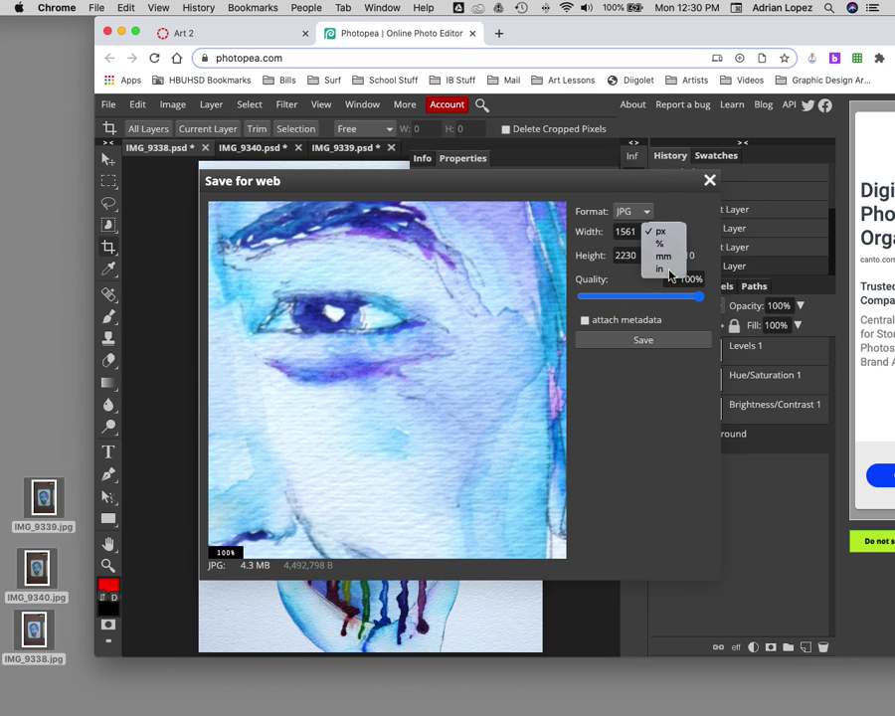
{"action": "left_click", "coordinate": [678, 269]}
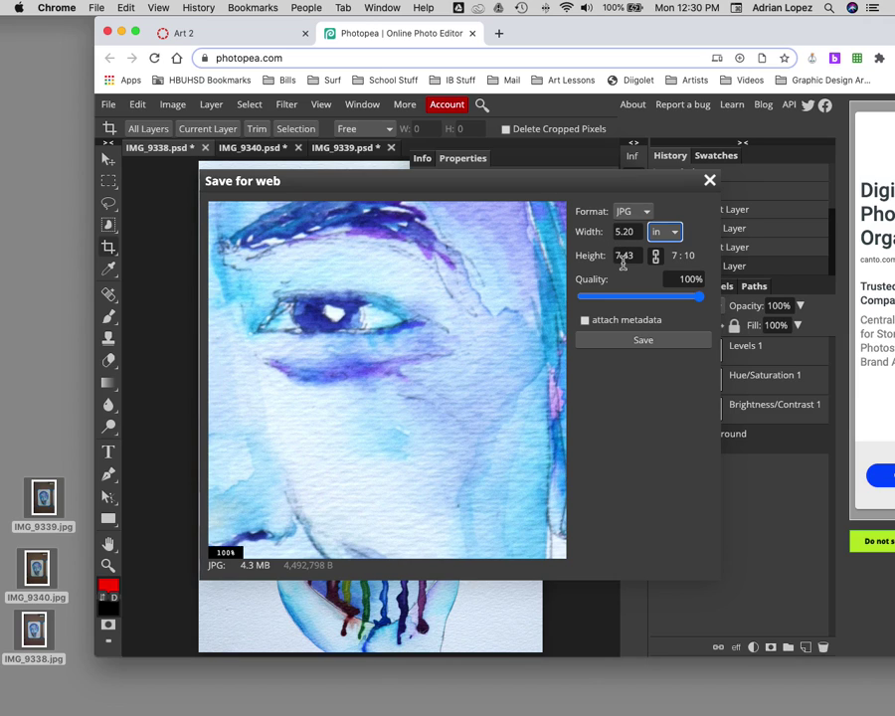
{"action": "left_click", "coordinate": [697, 302]}
{"action": "left_click", "coordinate": [660, 342]}
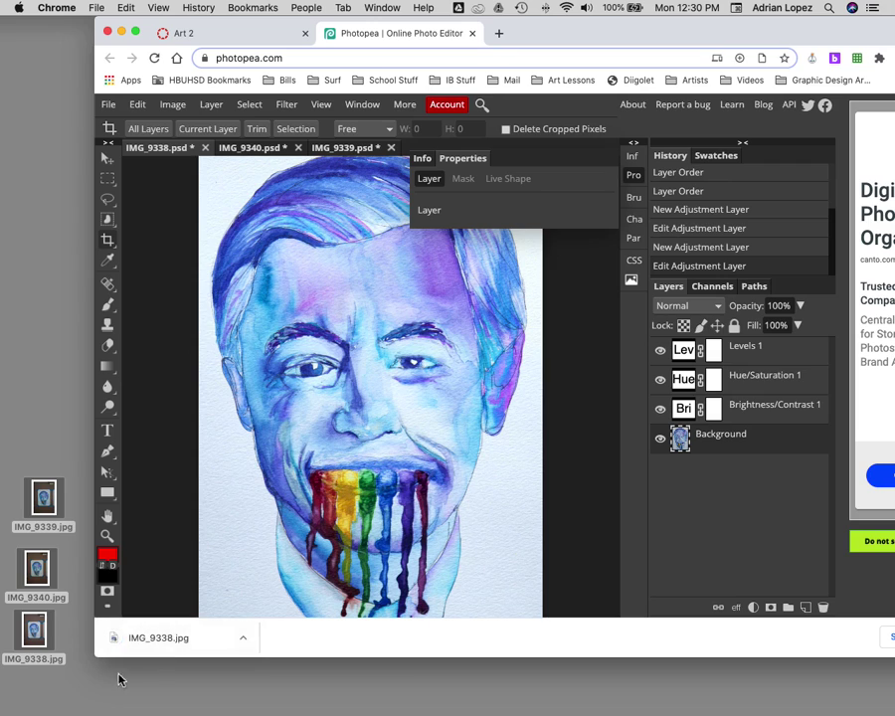
Open the downloaded IMG_9338.jpg in Preview and resize its window to view it beside the Photopea document
{"action": "left_click", "coordinate": [185, 637]}
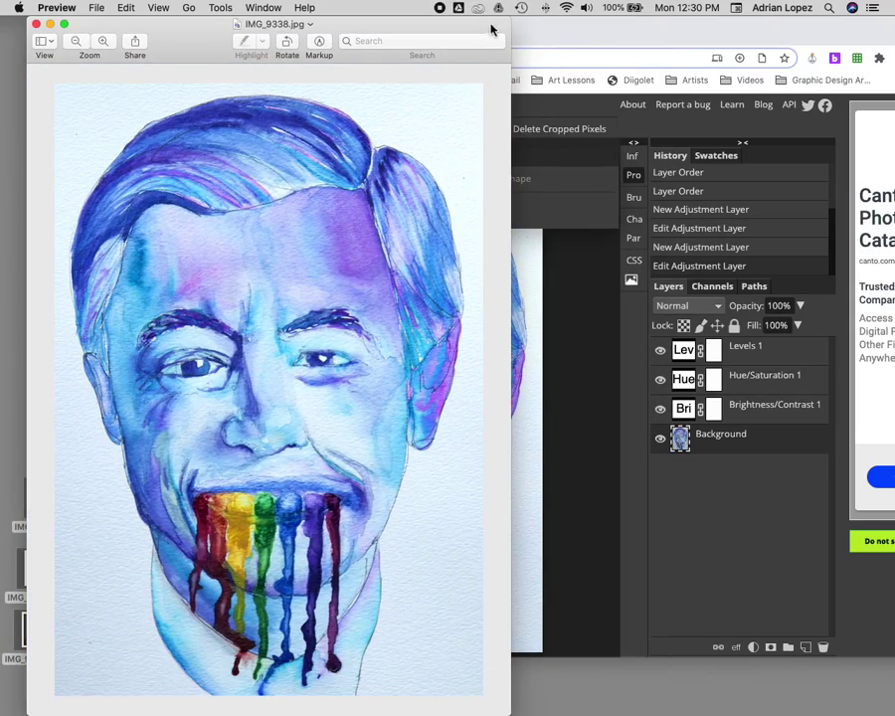
{"action": "left_click_drag", "start_coordinate": [507, 20], "coordinate": [335, 47]}
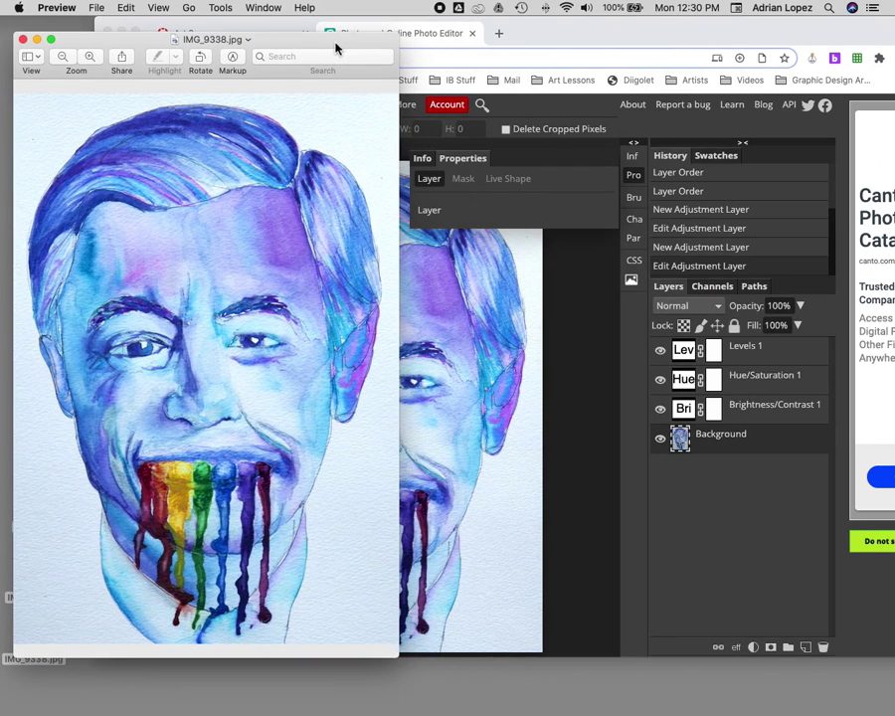